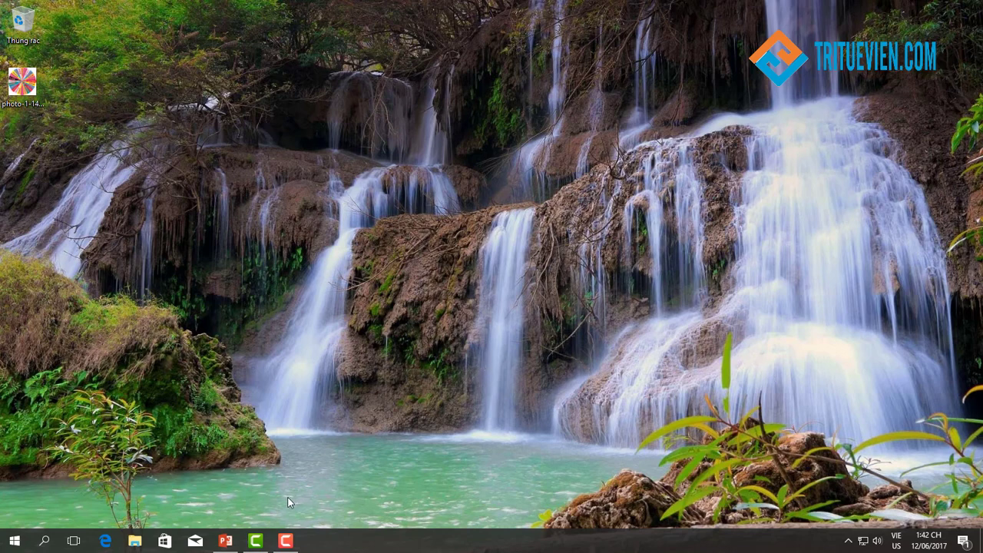
# Restore the Chiec non ky dieu presentation window from the taskbar.
pyautogui.click(225, 541)
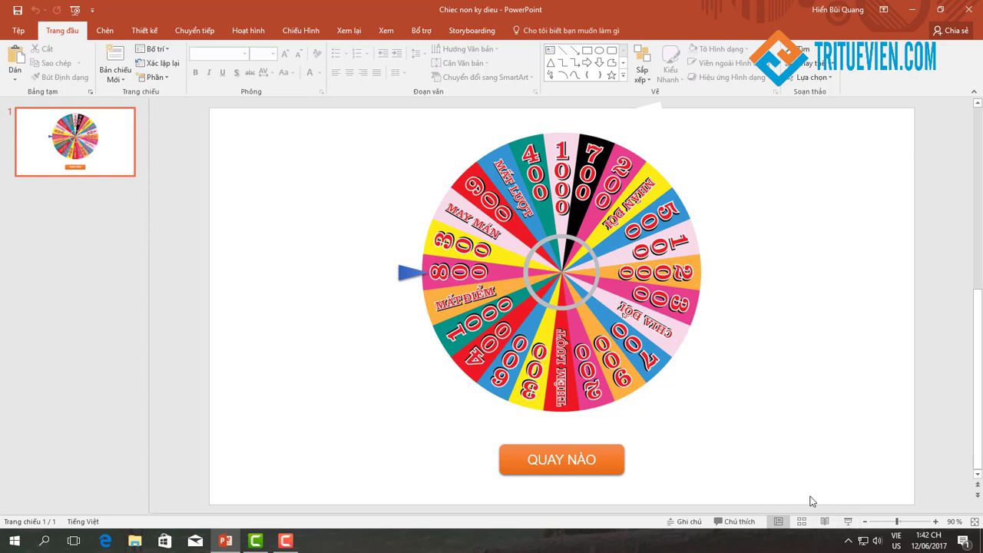
# Run the slideshow twice, spinning the wheel twice per run with QUAY NÀO, then exit.
pyautogui.click(849, 523)
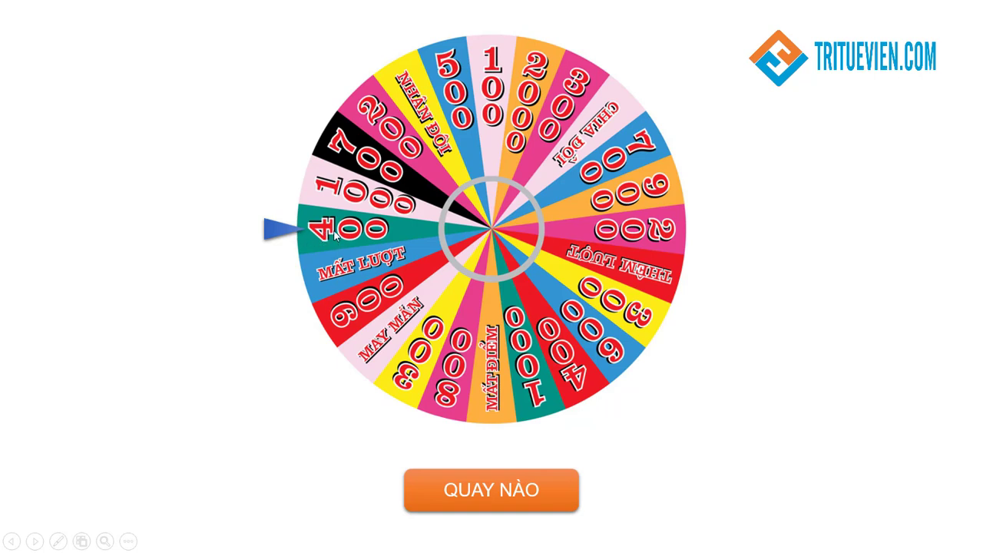
pyautogui.click(506, 493)
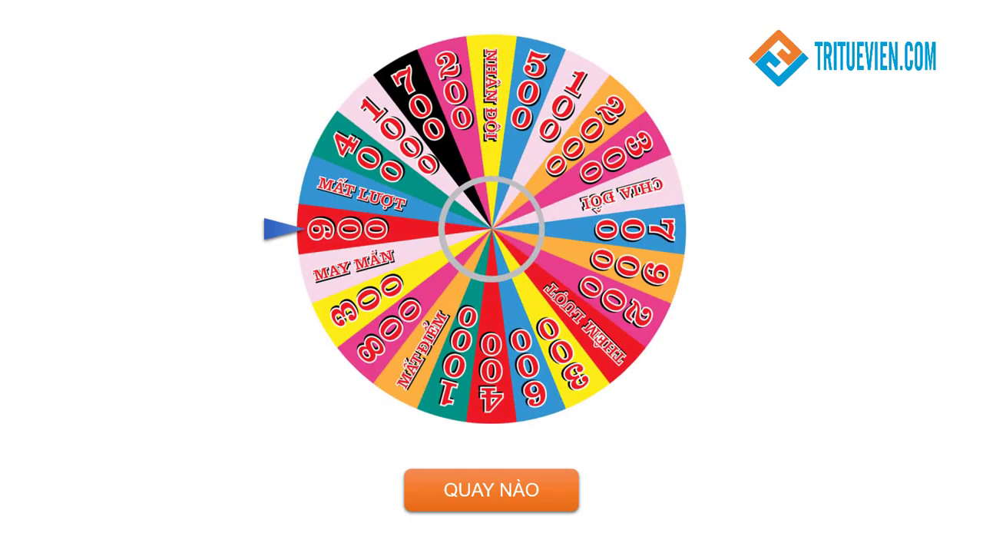
pyautogui.click(487, 488)
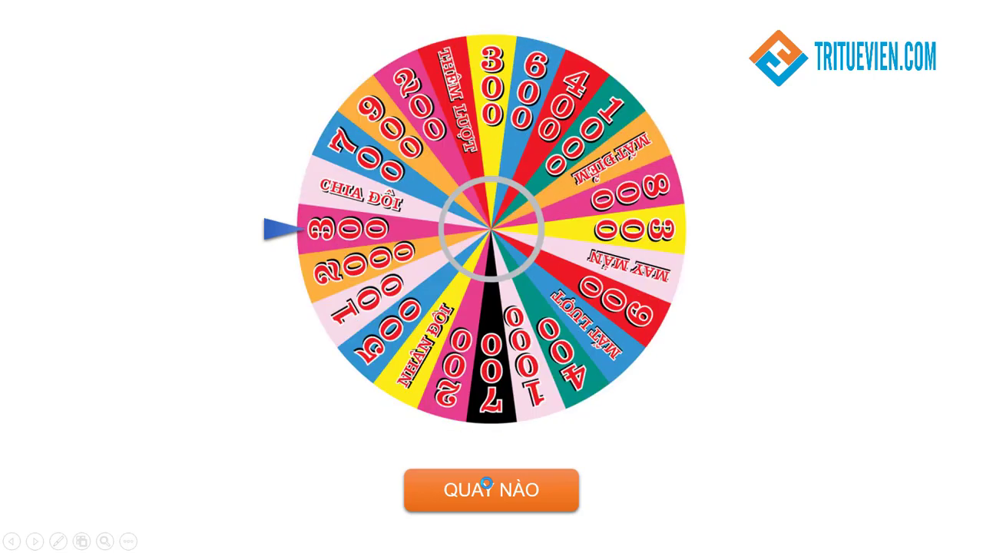
pyautogui.press('Escape')
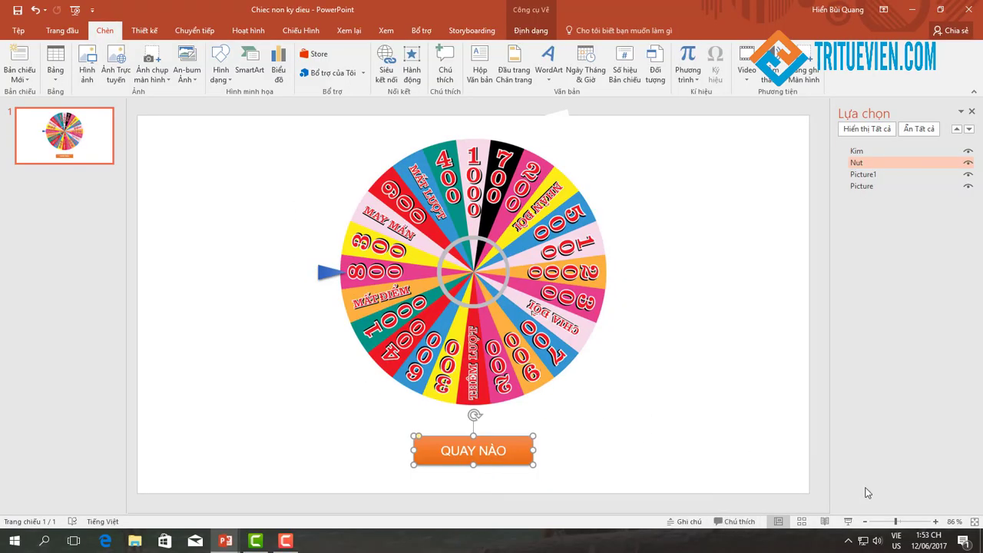
pyautogui.click(850, 528)
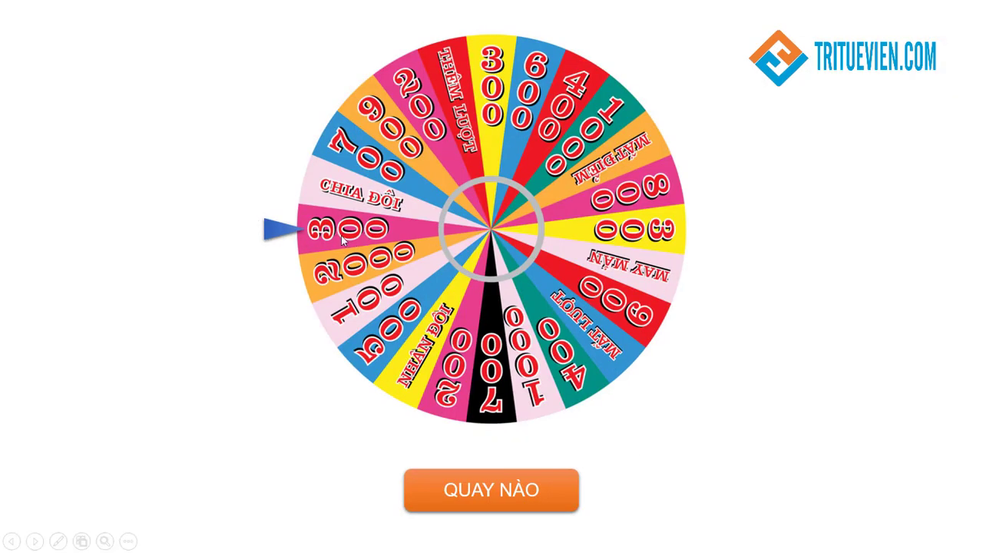
pyautogui.click(497, 495)
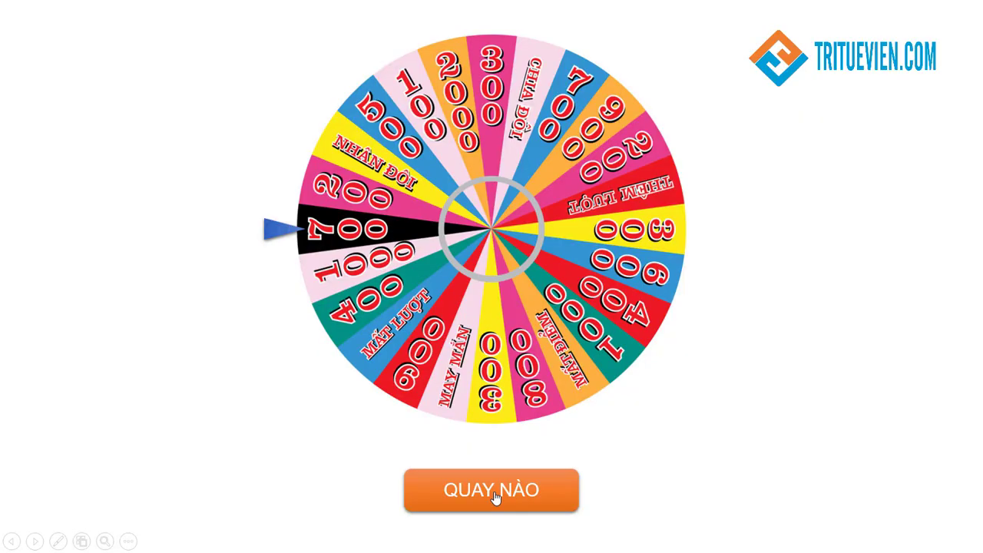
pyautogui.click(495, 498)
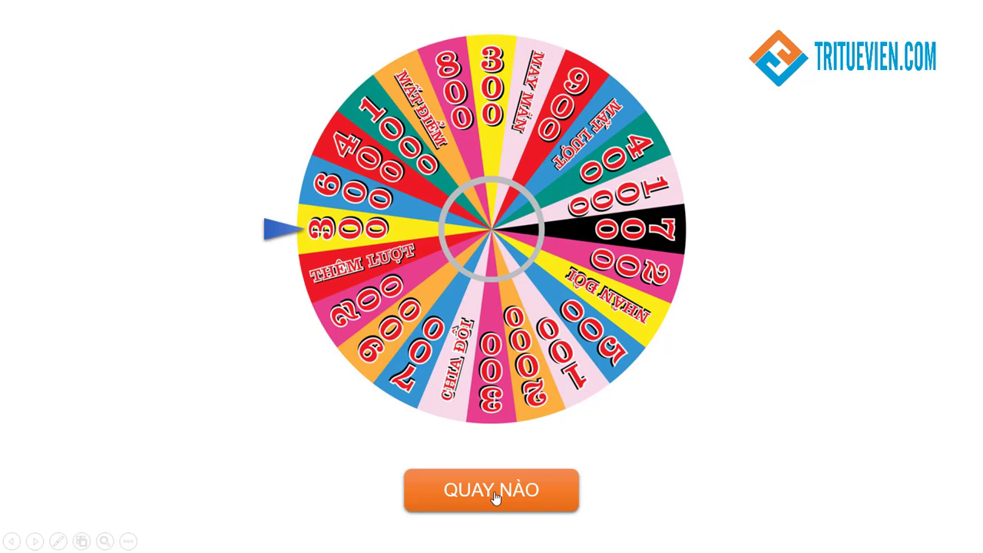
pyautogui.press('Escape')
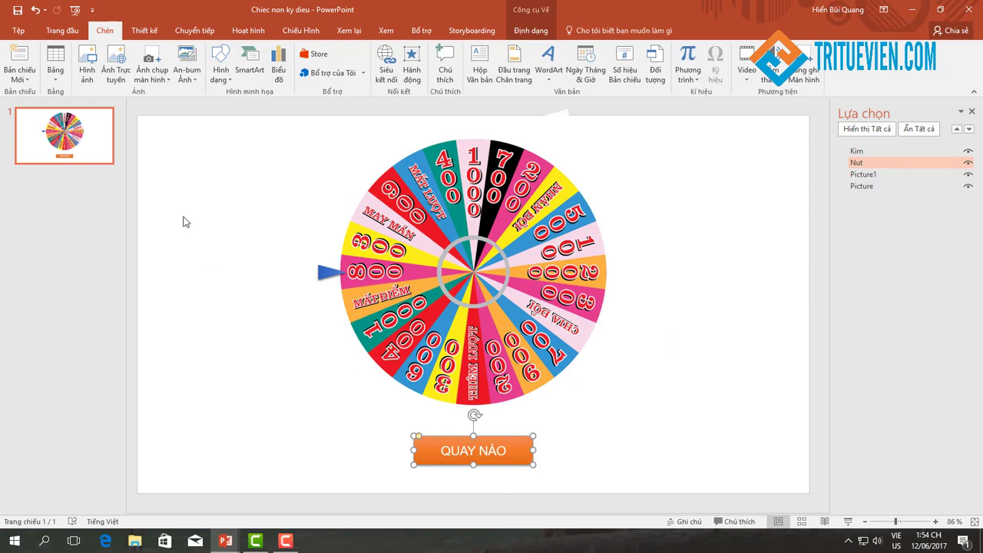
# Close the presentation without saving, refresh the desktop, and drag the wheel photo icon to the centre.
pyautogui.click(968, 9)
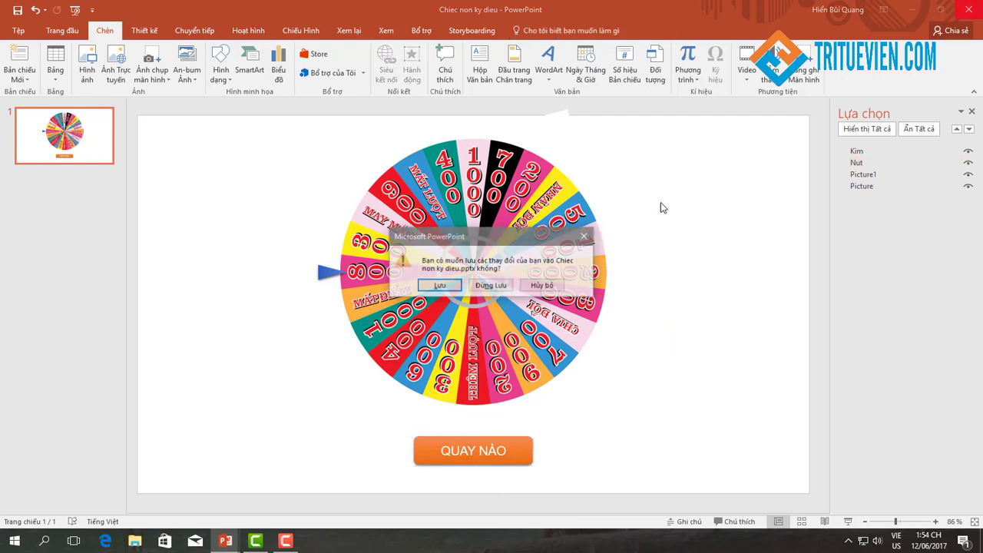
pyautogui.click(498, 287)
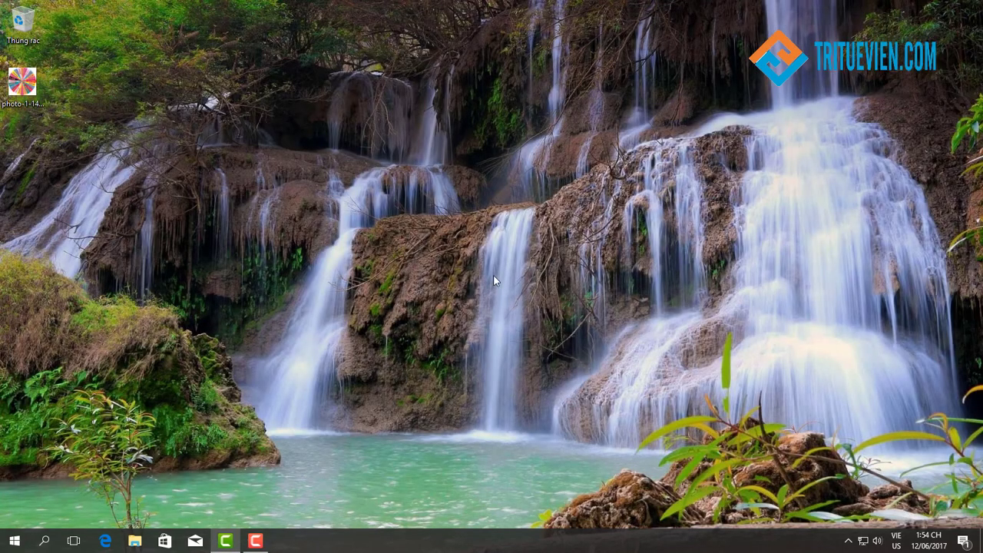
pyautogui.rightClick(395, 200)
pyautogui.click(397, 194)
pyautogui.rightClick(400, 201)
pyautogui.click(432, 238)
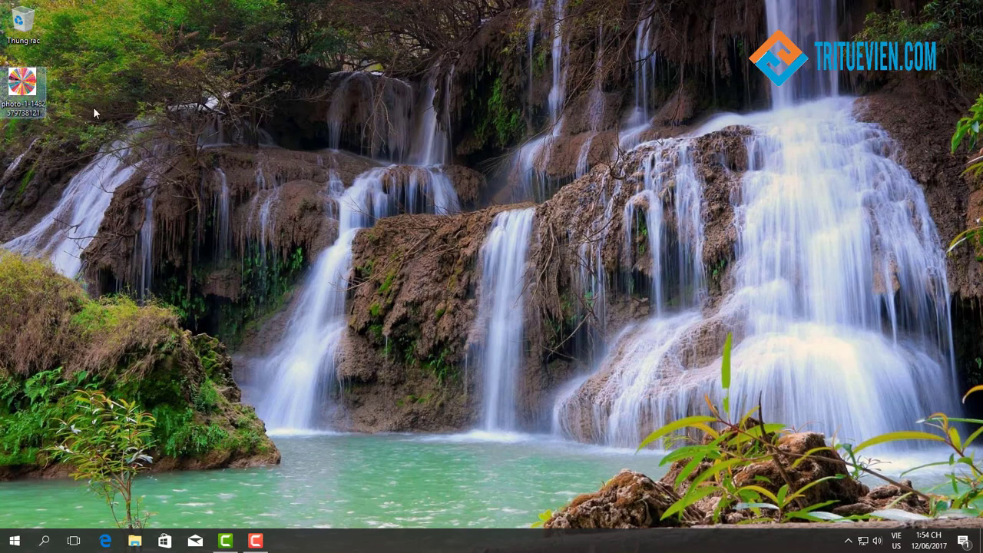
pyautogui.moveTo(40, 86)
pyautogui.mouseDown()
pyautogui.moveTo(538, 221)
pyautogui.moveTo(438, 231)
pyautogui.mouseUp()
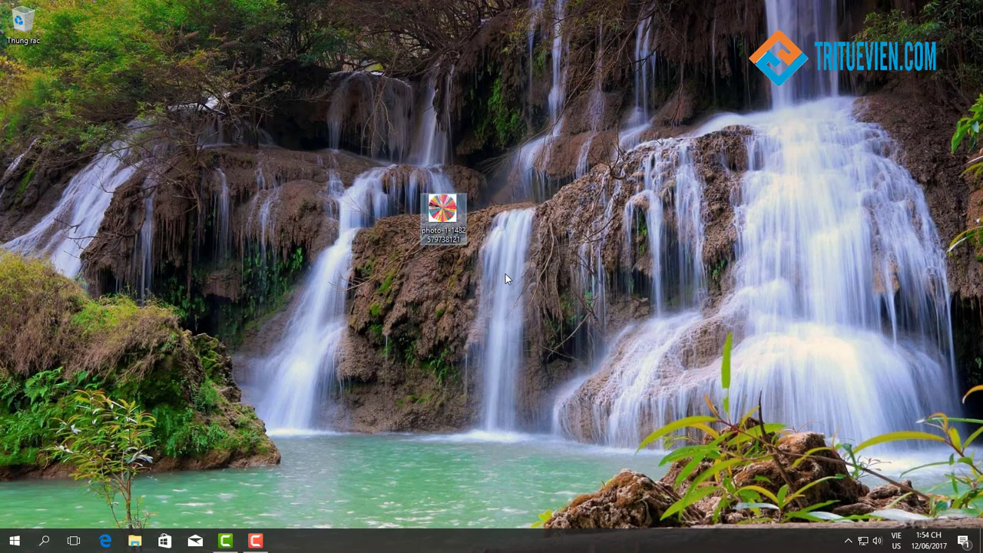
# View photo-1-1482579738121.png in Photos, then minimize the viewer.
pyautogui.doubleClick(444, 218)
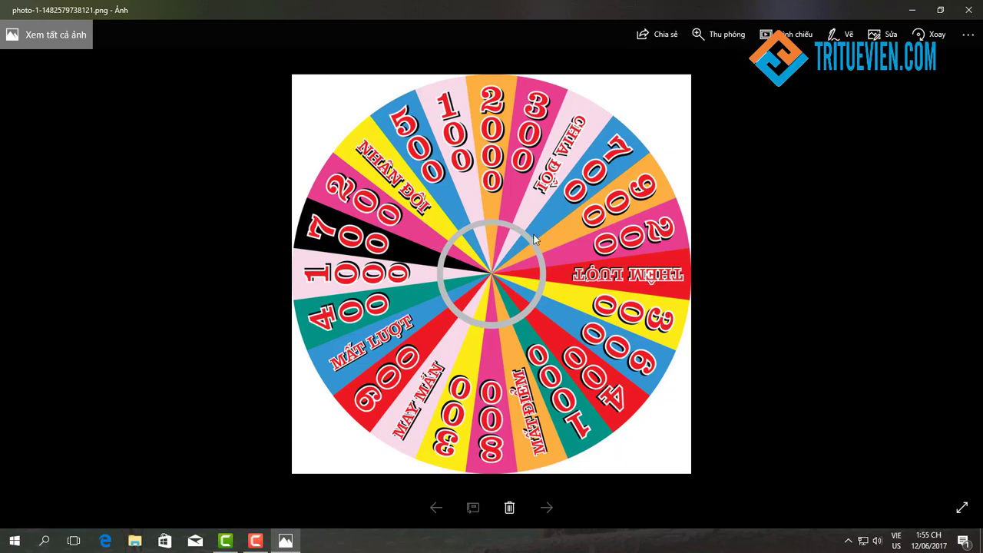
pyautogui.click(915, 11)
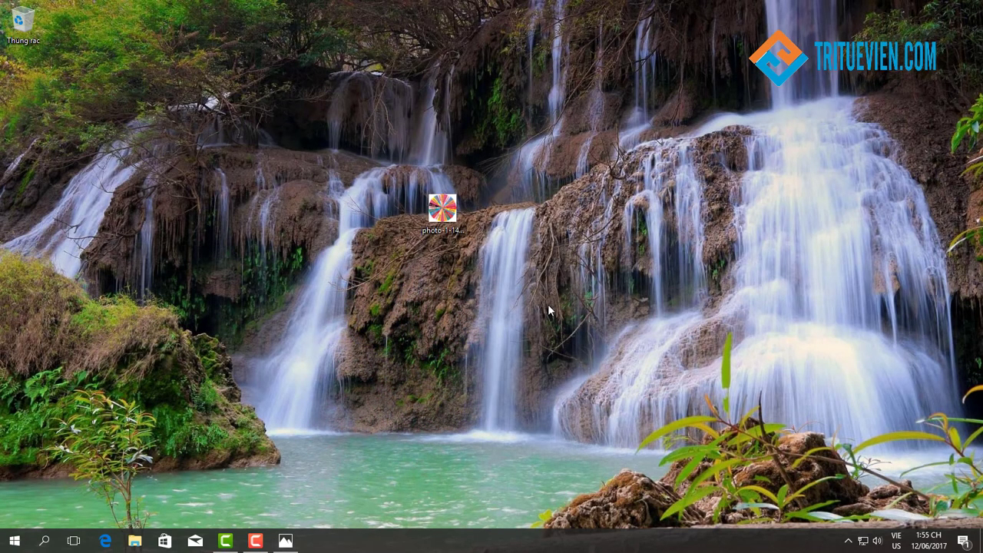
# Launch Calculator via Win+R, compute 360 ÷ 24 = 15, then close it.
pyautogui.press('super+r')
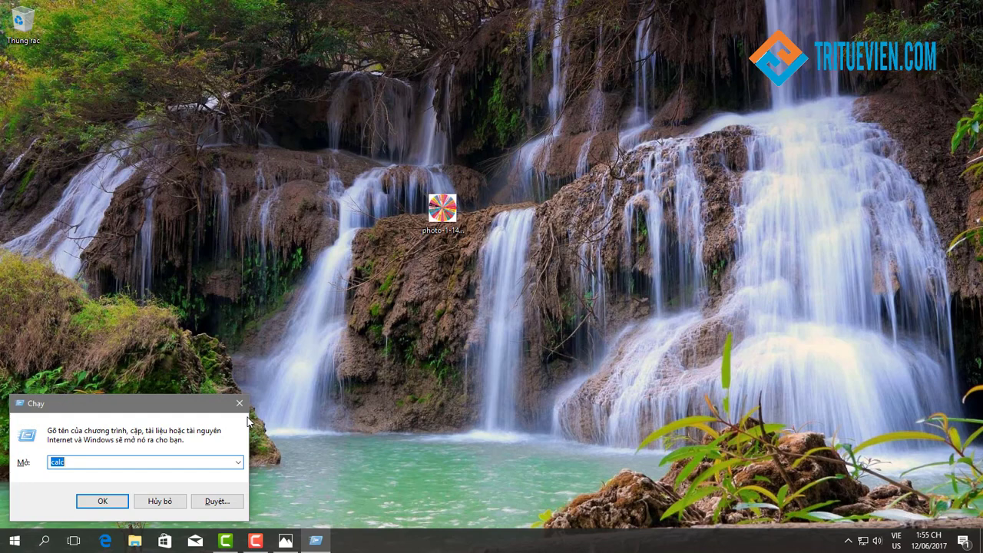
pyautogui.press('Return')
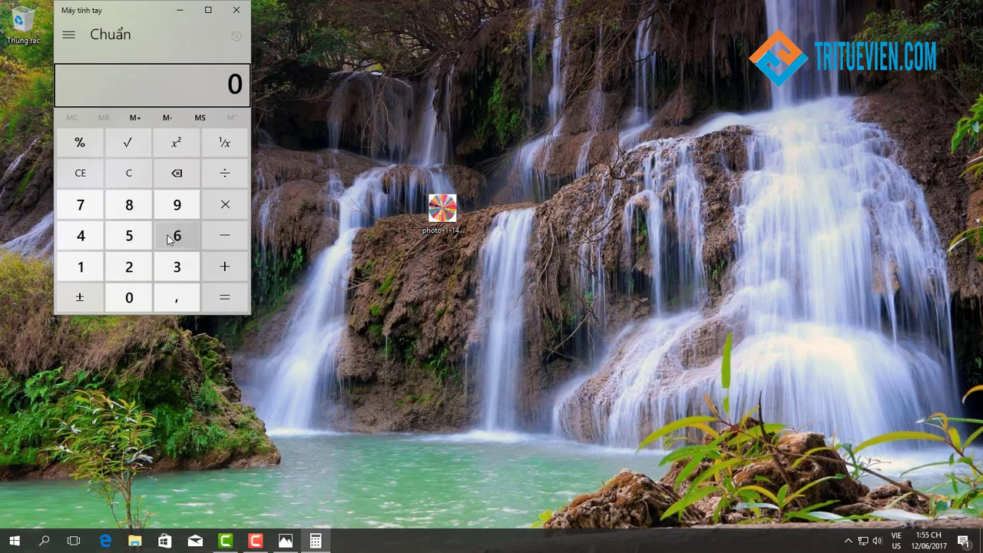
pyautogui.click(178, 266)
pyautogui.click(176, 235)
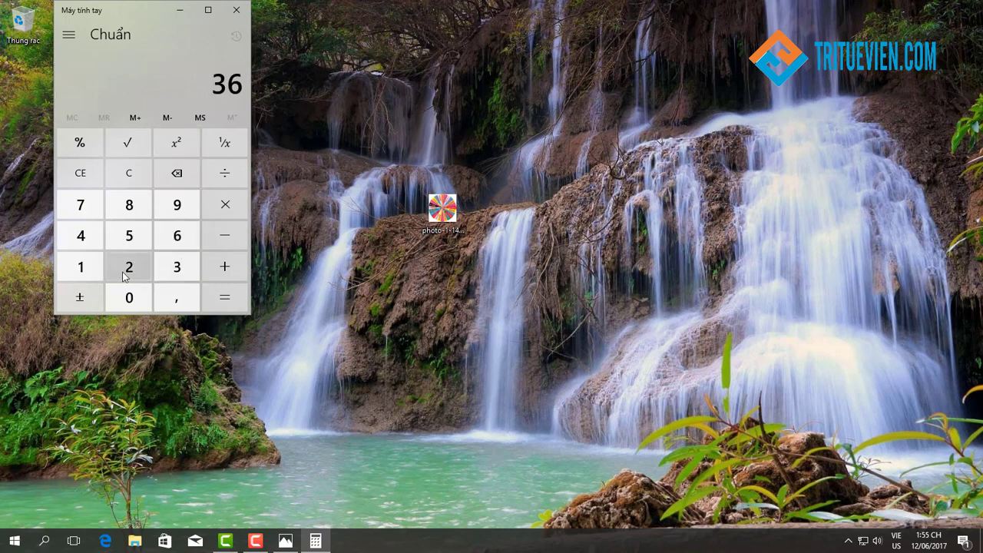
pyautogui.click(129, 297)
pyautogui.click(224, 173)
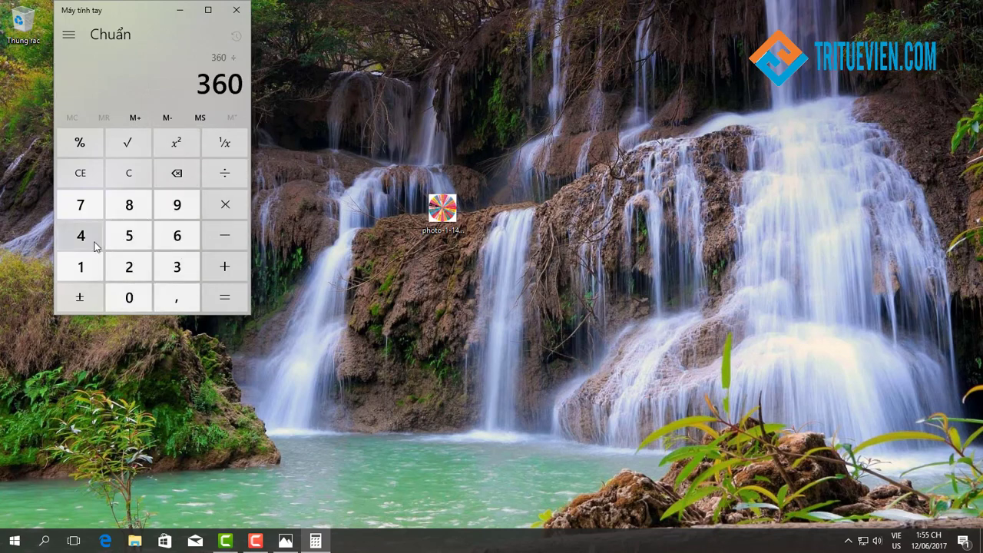
pyautogui.click(129, 272)
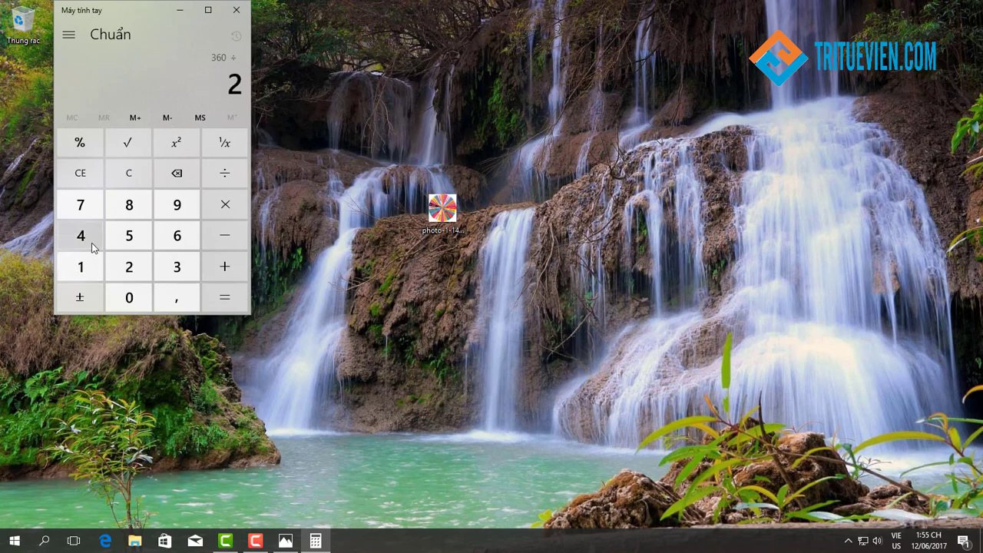
pyautogui.click(88, 244)
pyautogui.click(234, 299)
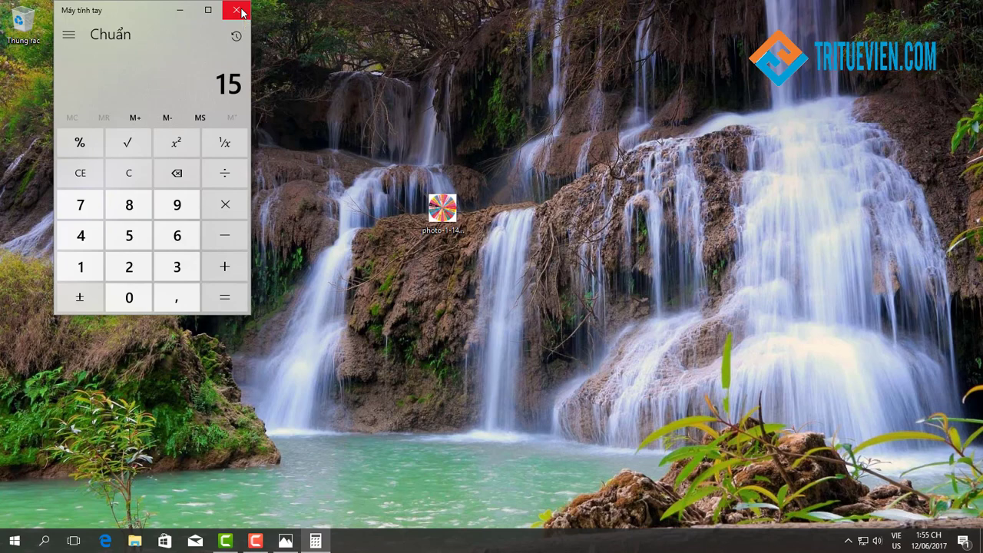
pyautogui.click(238, 10)
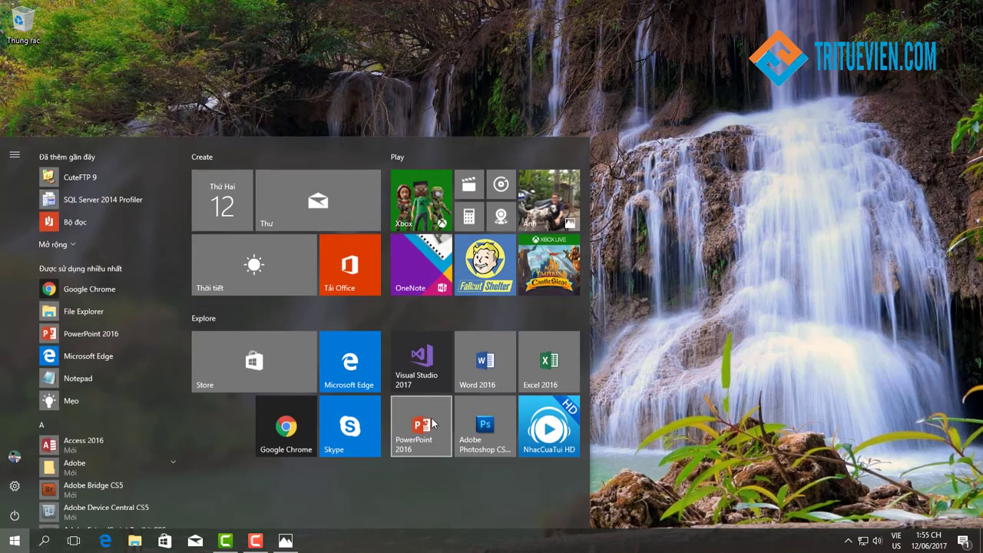
# Launch PowerPoint 2016 and create a blank presentation.
pyautogui.click(14, 540)
pyautogui.click(424, 427)
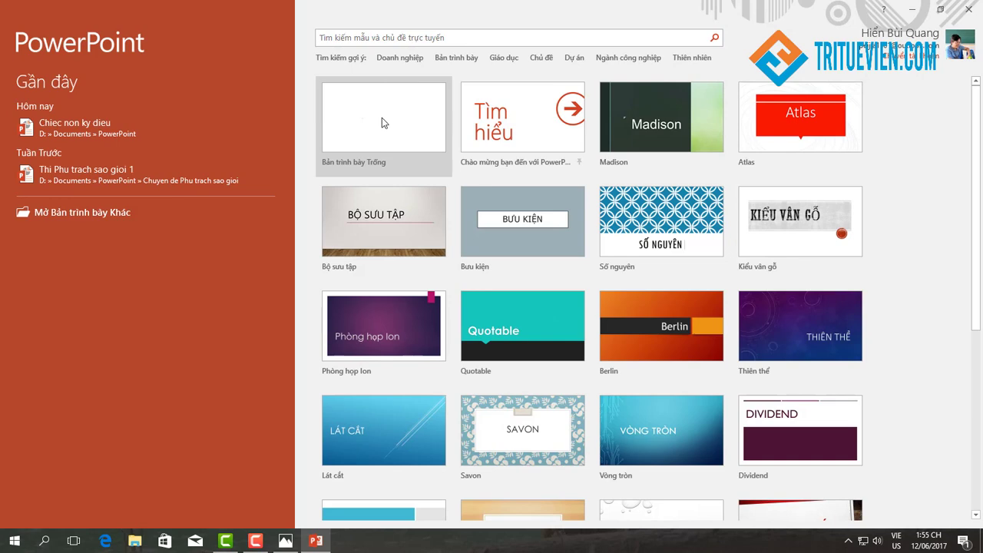
pyautogui.click(382, 118)
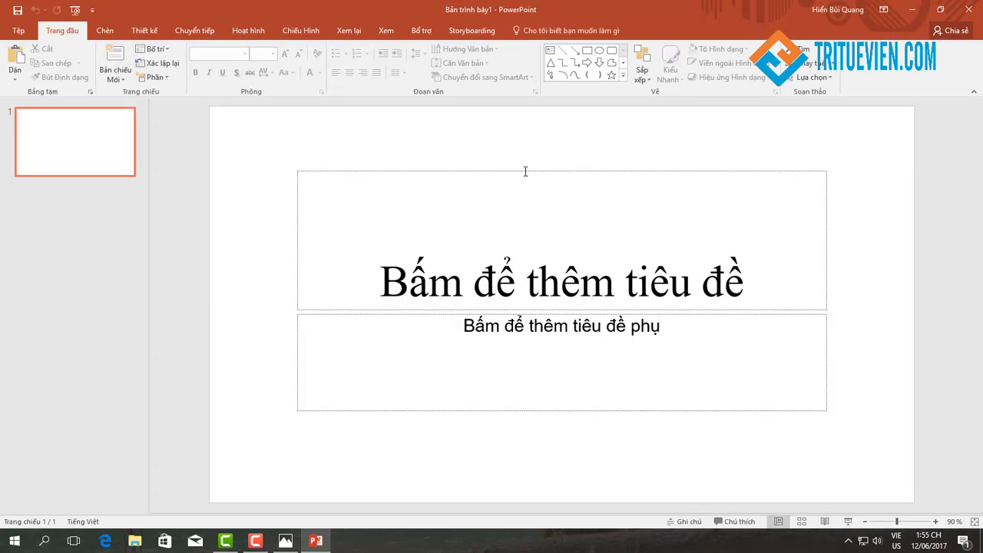
# Delete the title and subtitle placeholders so the slide is empty.
pyautogui.click(525, 170)
pyautogui.press('Delete')
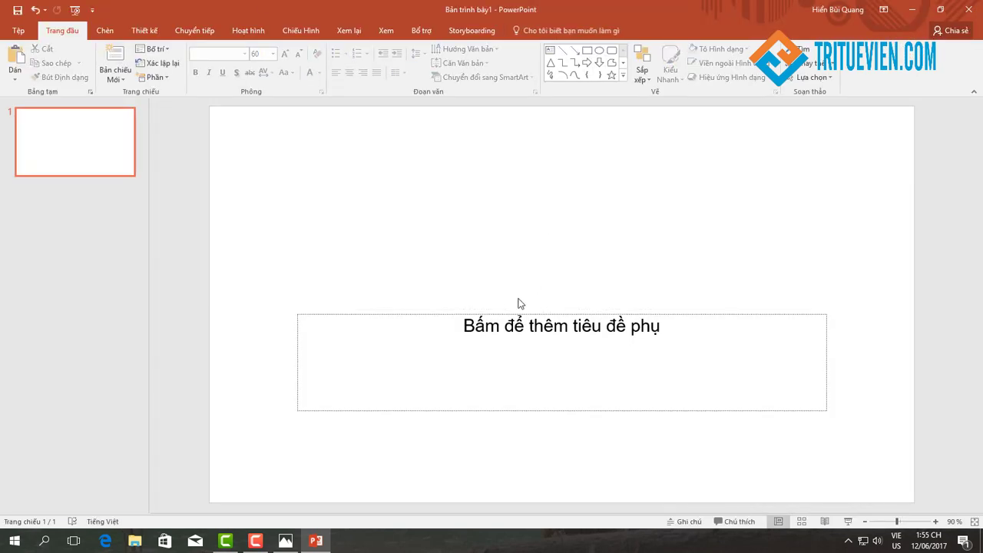
pyautogui.click(501, 313)
pyautogui.press('Delete')
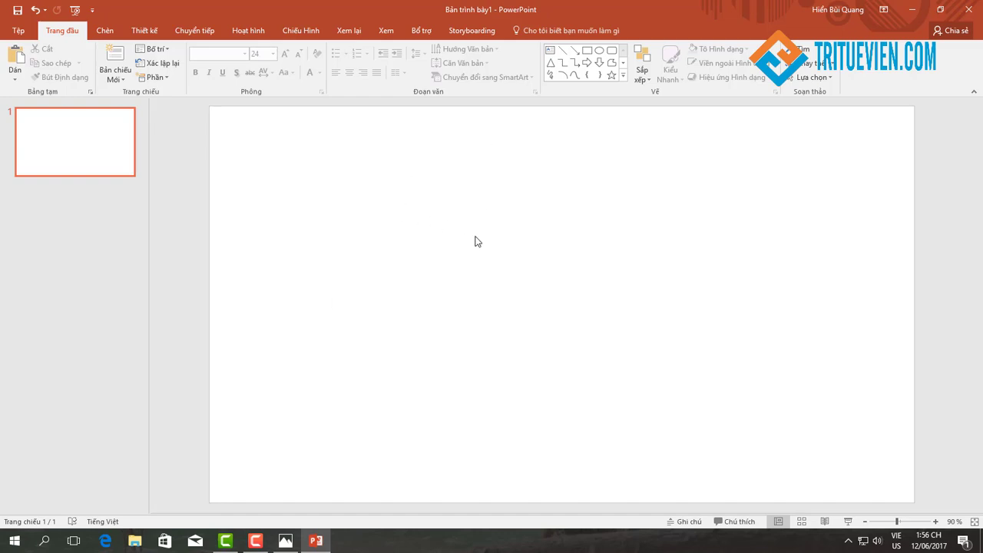
# Insert the wheel photo from the Desktop folder onto the slide.
pyautogui.click(108, 30)
pyautogui.click(87, 70)
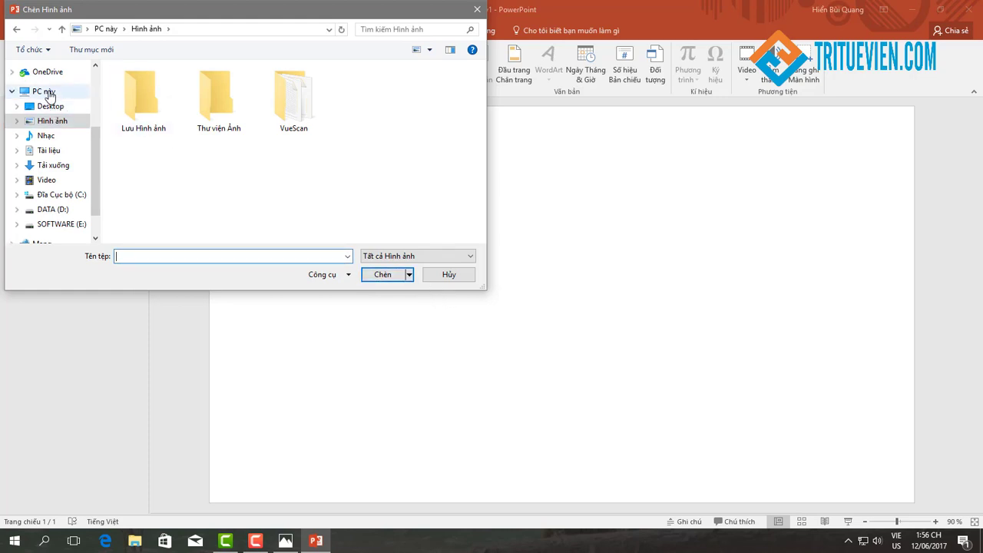
pyautogui.click(46, 91)
pyautogui.click(50, 106)
pyautogui.click(146, 108)
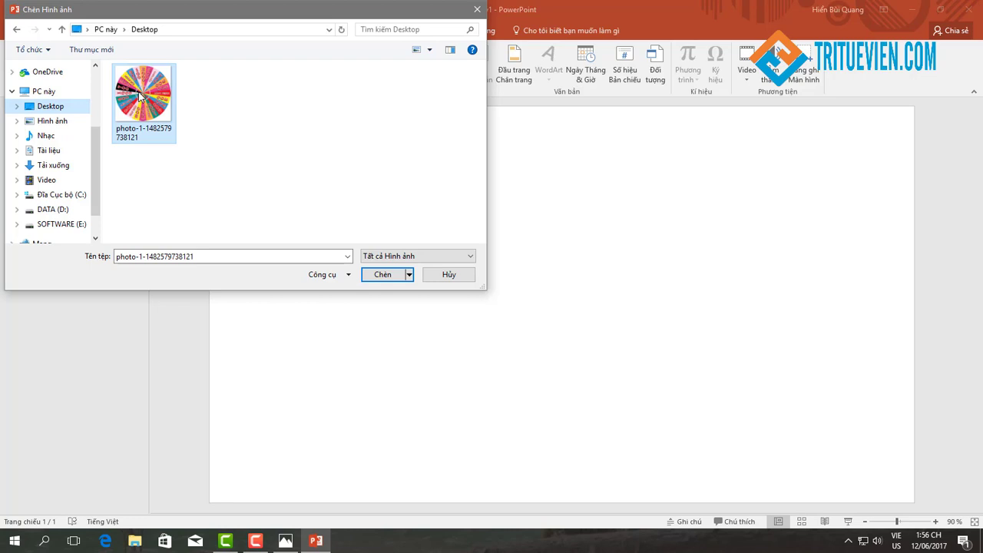
pyautogui.click(389, 282)
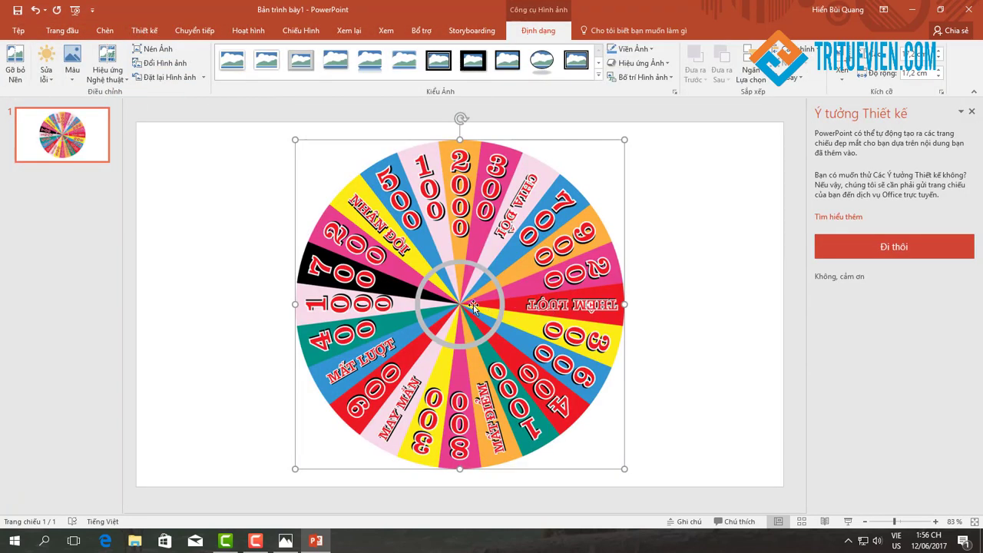
# Shrink the wheel picture, centre it horizontally on the slide, and nudge it slightly lower.
pyautogui.moveTo(625, 469); pyautogui.dragTo(540, 397)
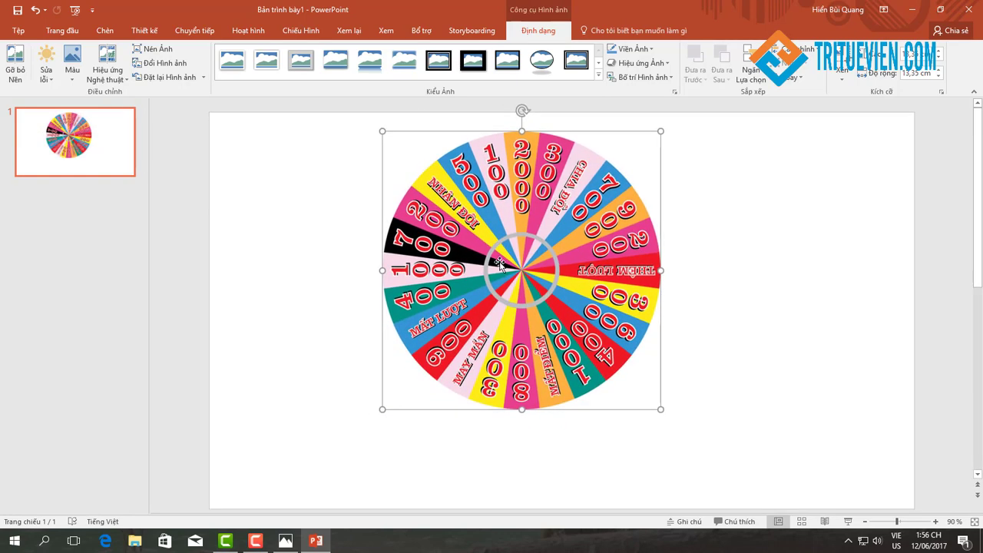
pyautogui.click(714, 237)
pyautogui.hotkey('ctrl', 'a')
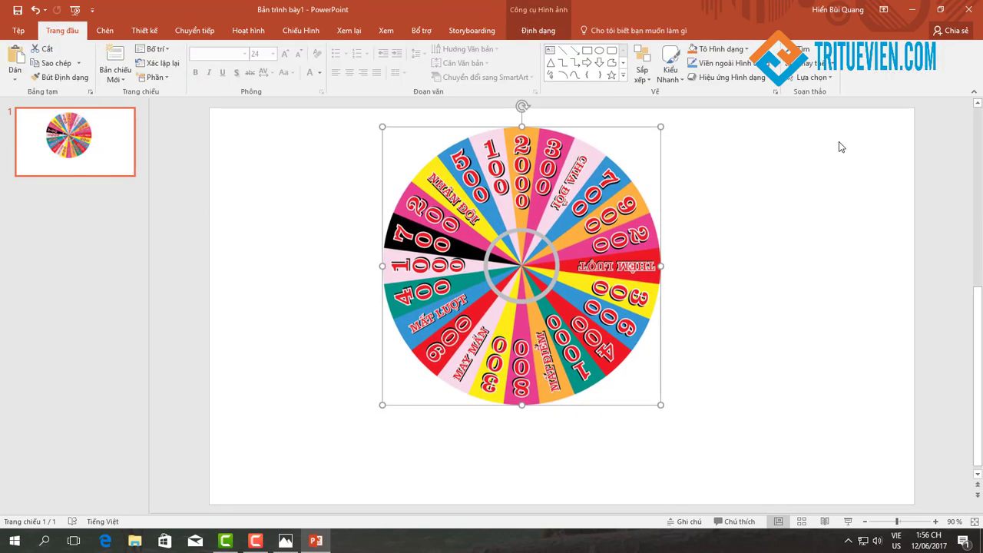
pyautogui.click(535, 27)
pyautogui.click(799, 49)
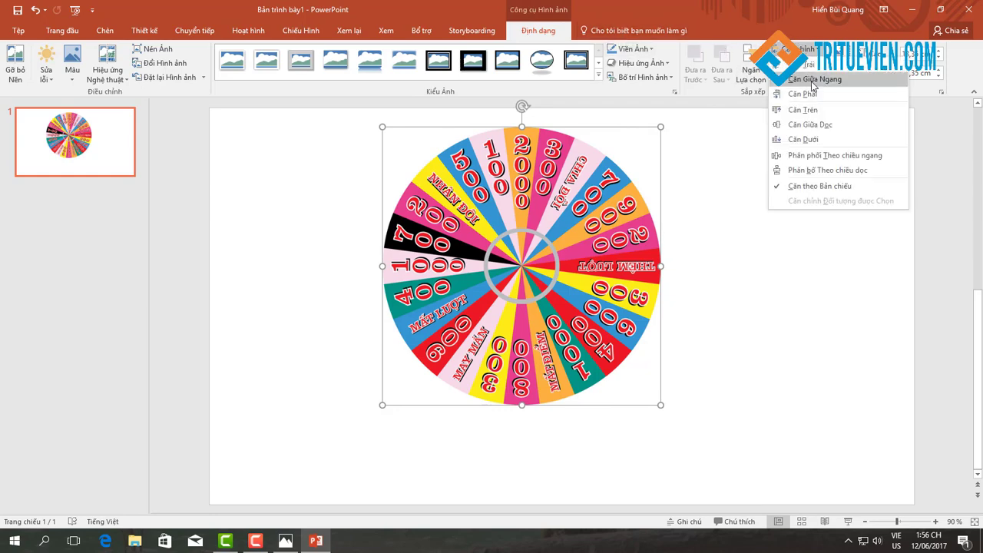
pyautogui.click(813, 80)
pyautogui.click(772, 425)
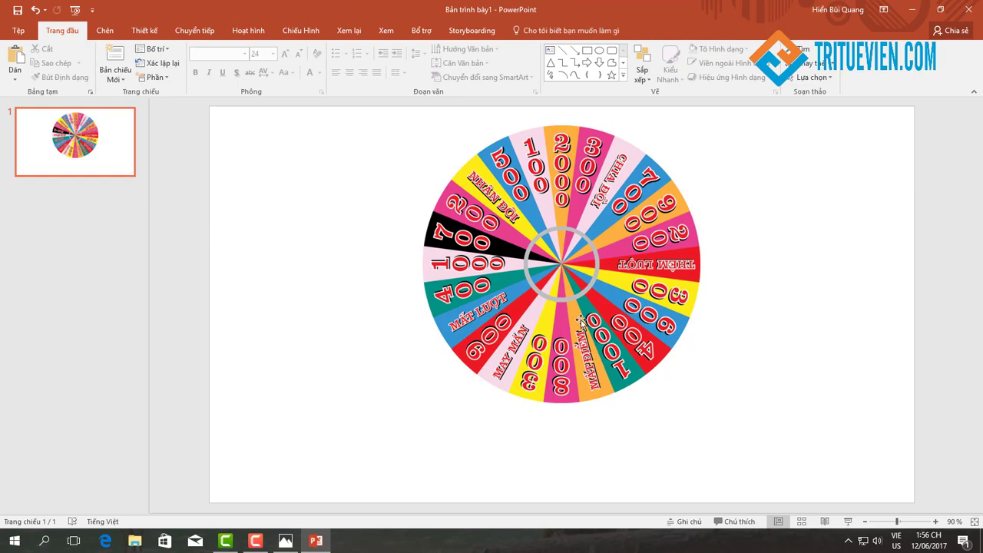
pyautogui.moveTo(581, 320); pyautogui.dragTo(582, 329)
pyautogui.click(707, 376)
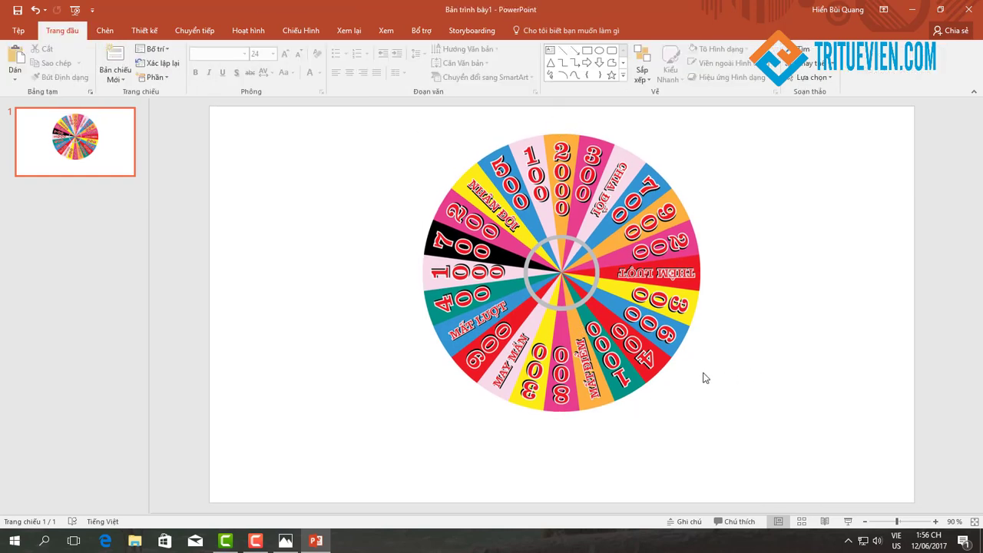
pyautogui.click(134, 35)
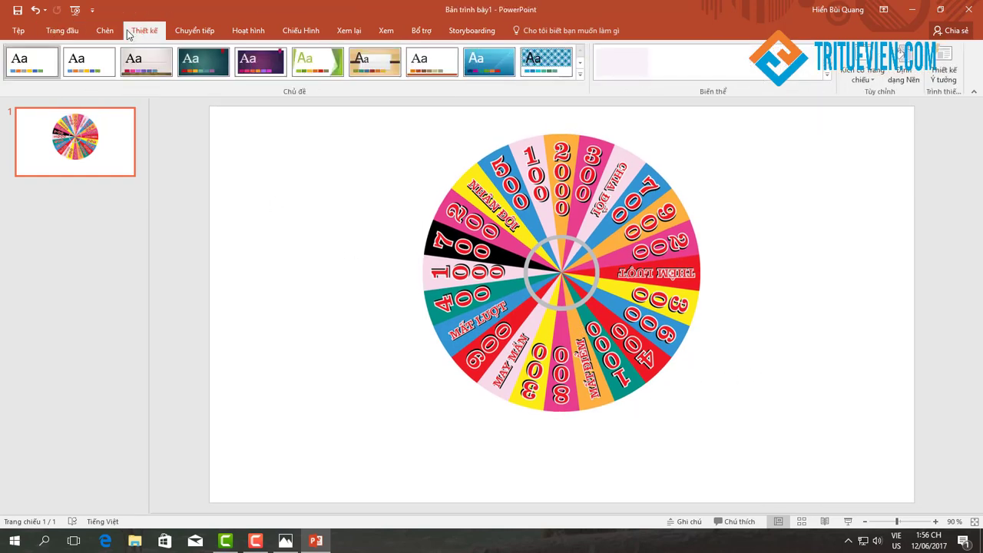
# Draw a rounded rectangle below the wheel and give it a blue shape style.
pyautogui.click(106, 30)
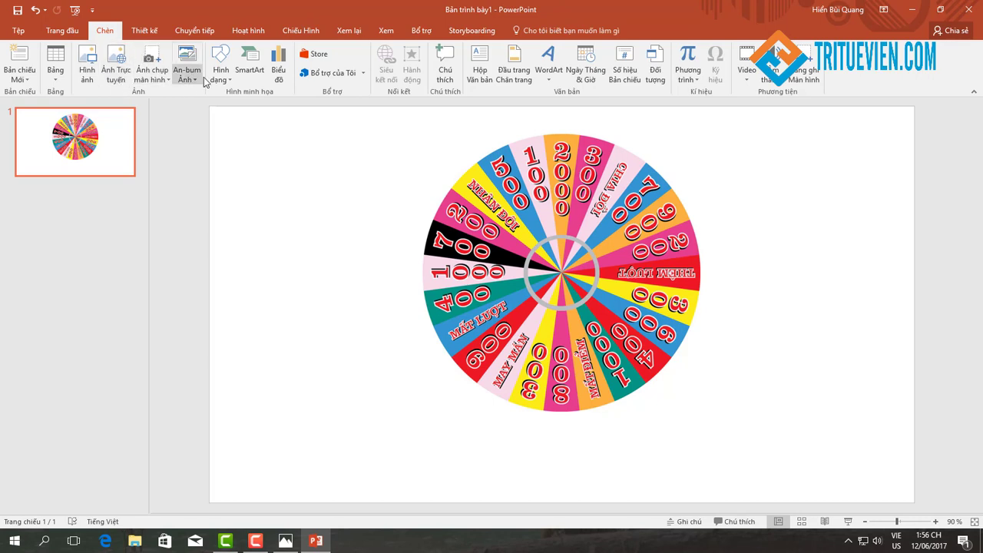
pyautogui.click(226, 83)
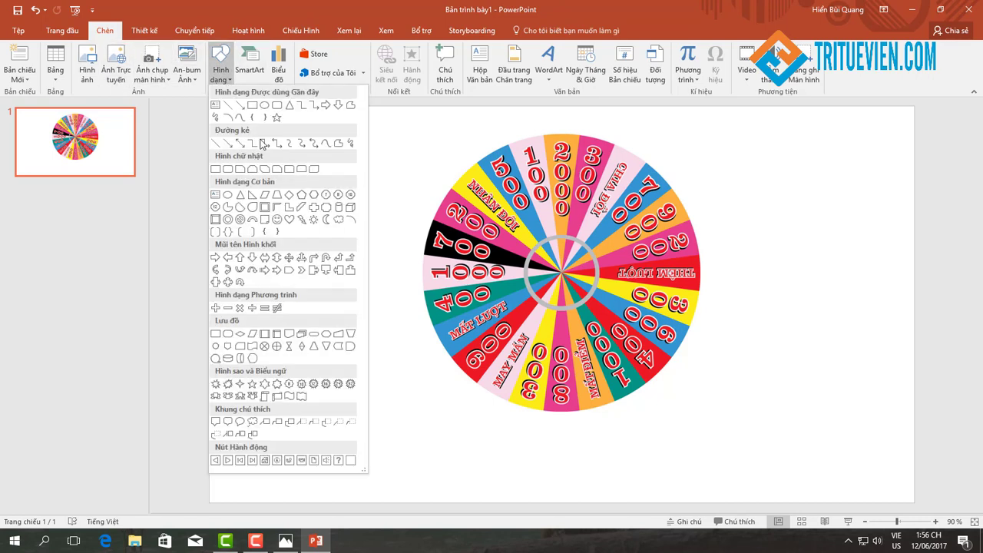
pyautogui.click(277, 111)
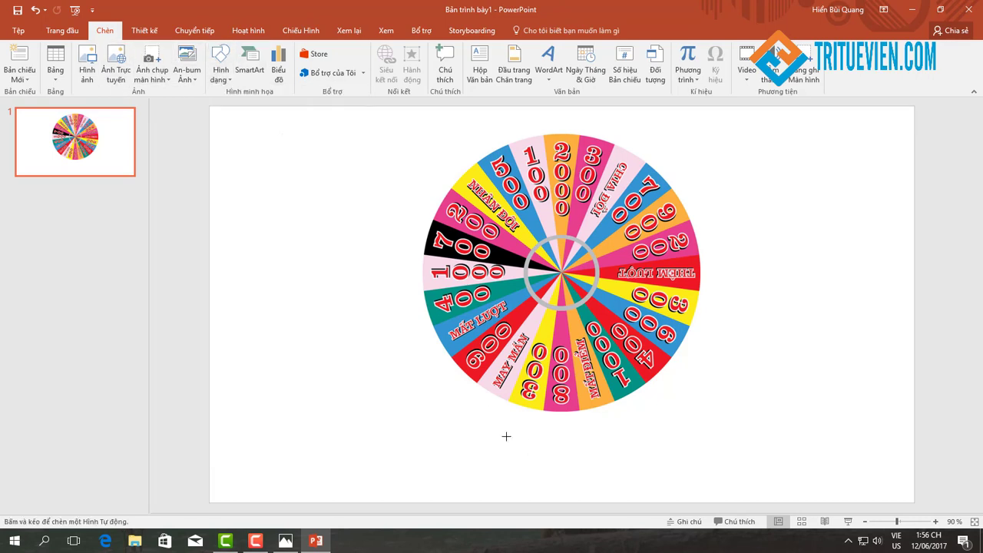
pyautogui.moveTo(506, 436); pyautogui.dragTo(626, 466)
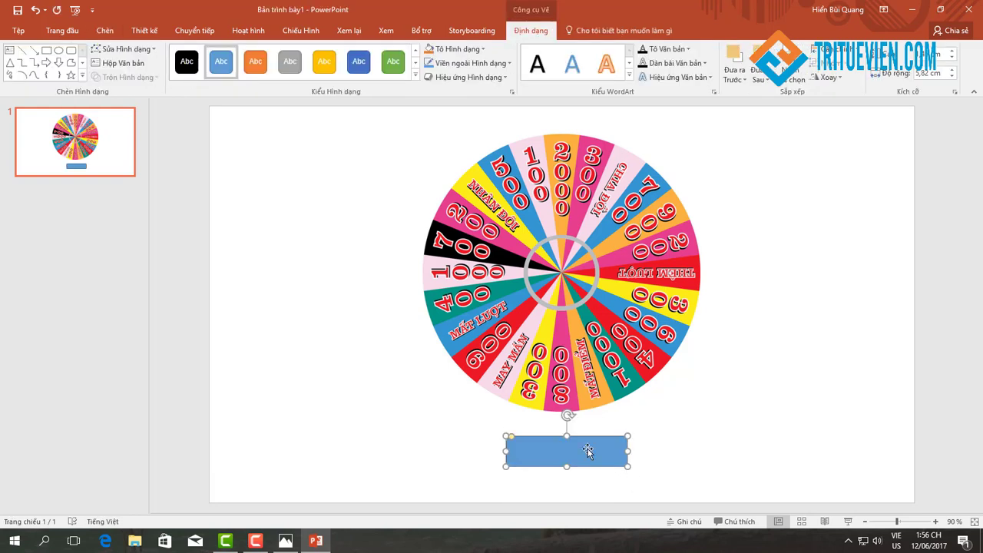
pyautogui.click(415, 75)
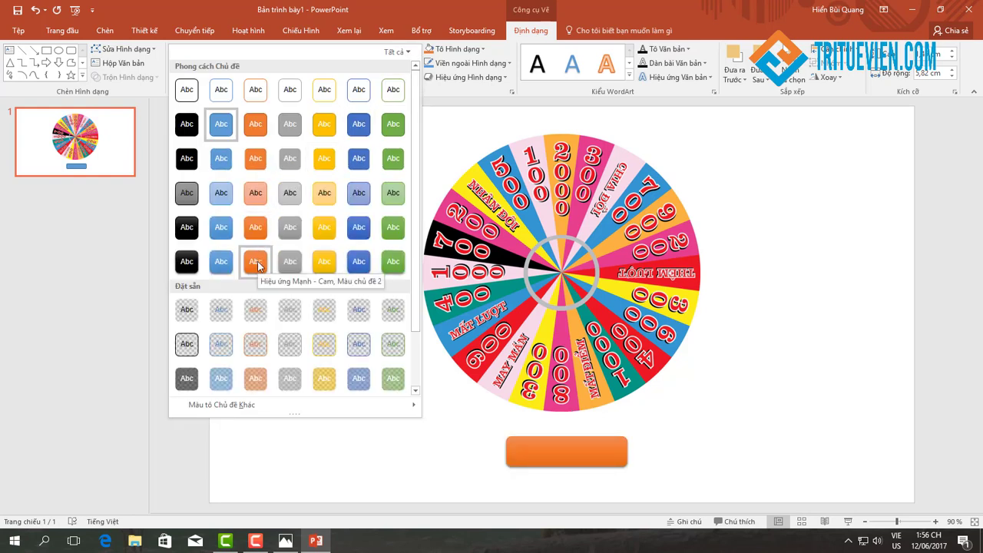
pyautogui.click(257, 263)
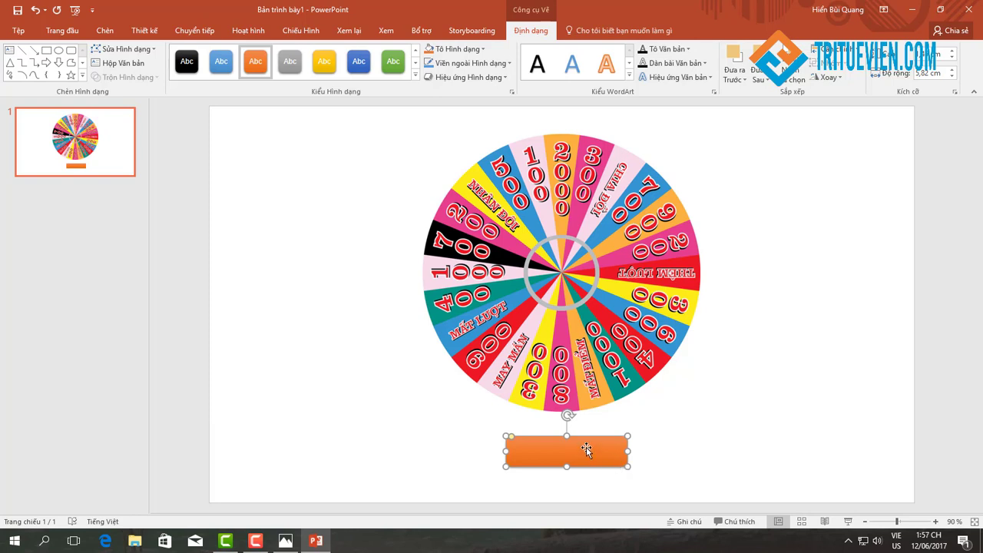
pyautogui.click(359, 62)
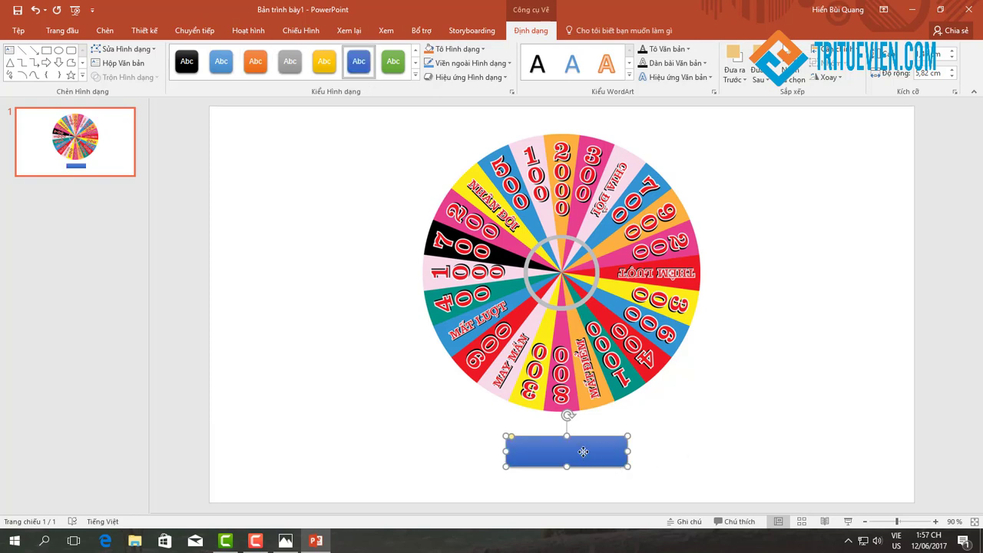
# Label the rounded button 'QUAY THÔI'.
pyautogui.write('quay')
pyautogui.press('BackSpace')
pyautogui.press('BackSpace')
pyautogui.press('BackSpace')
pyautogui.write('UAY')
pyautogui.write(' THÔI')
pyautogui.click(314, 306)
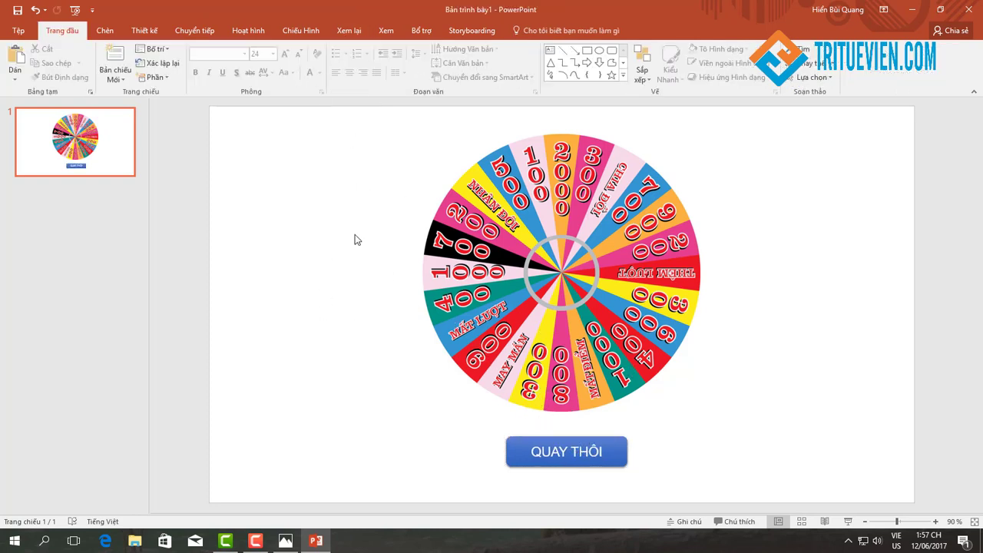
# Add an orange triangle pointer at the wheel's left edge, rotated to aim at the wheel.
pyautogui.click(144, 31)
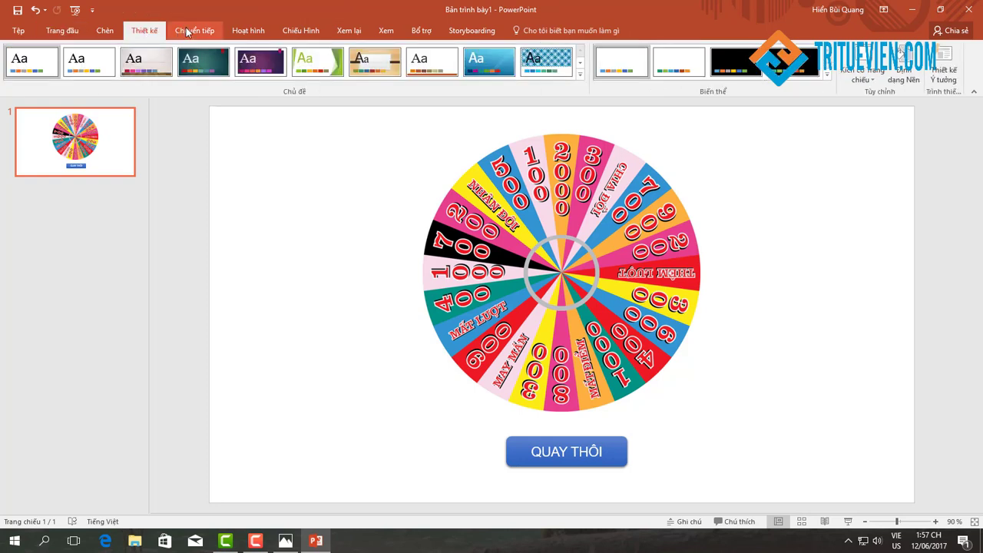
pyautogui.click(105, 31)
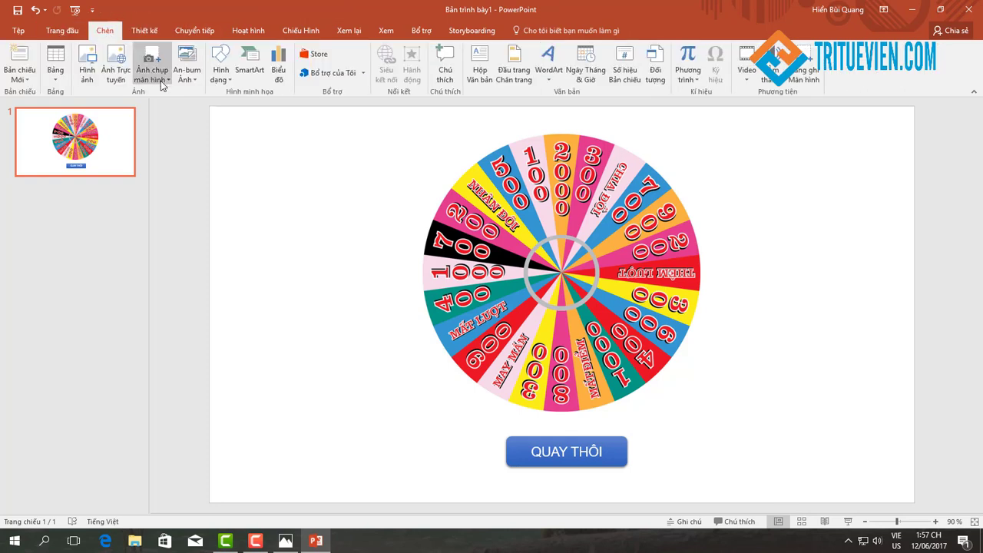
pyautogui.click(218, 68)
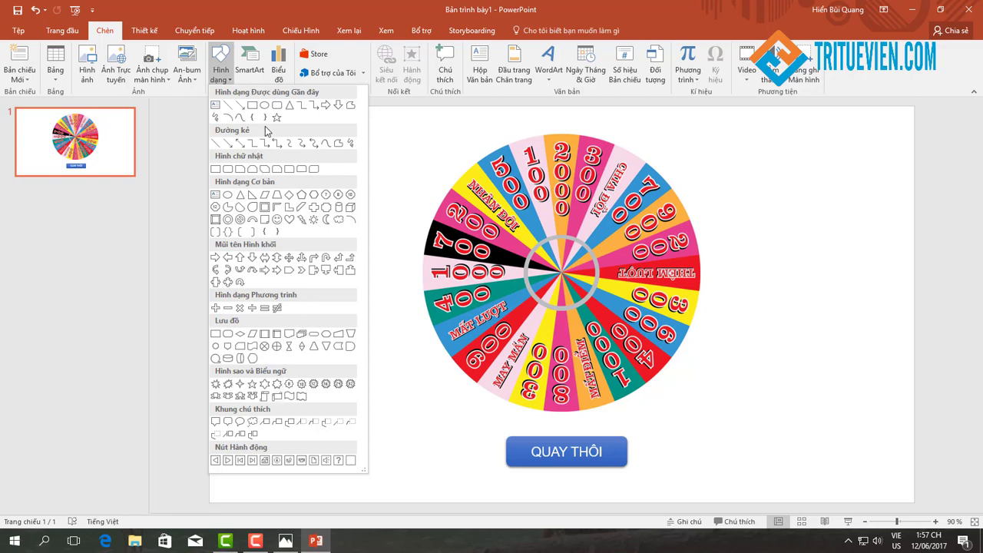
pyautogui.click(289, 108)
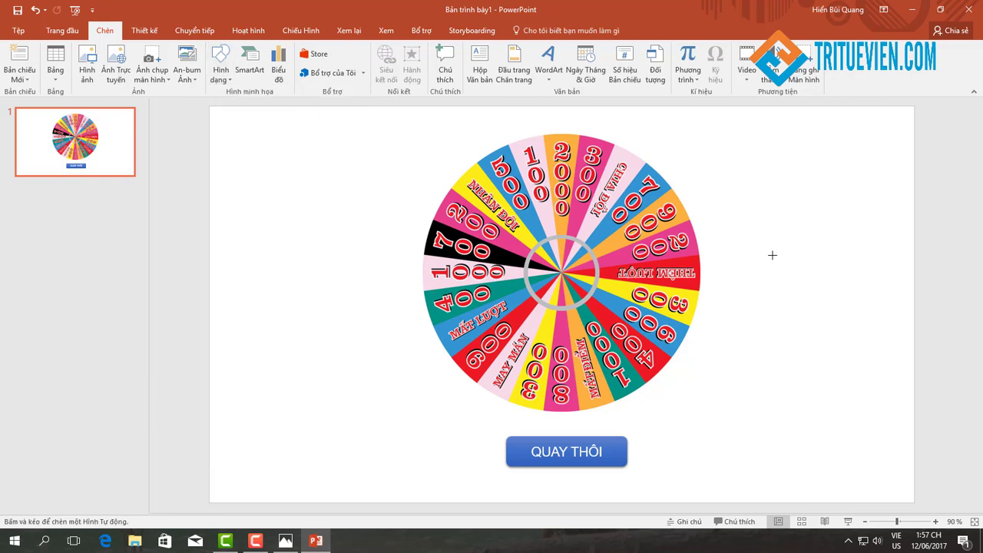
pyautogui.moveTo(777, 278); pyautogui.dragTo(756, 208)
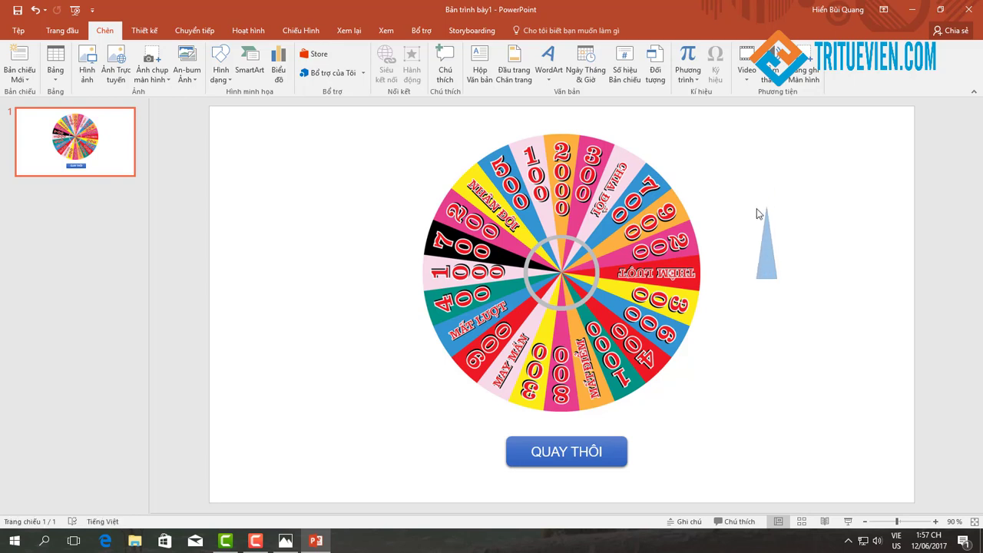
pyautogui.moveTo(772, 244); pyautogui.dragTo(740, 282)
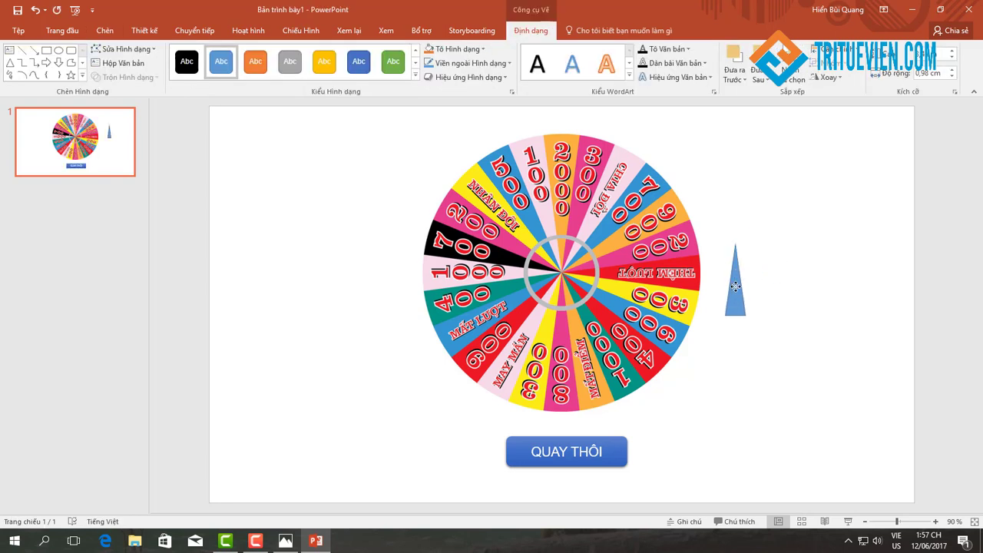
pyautogui.moveTo(736, 222); pyautogui.dragTo(666, 279)
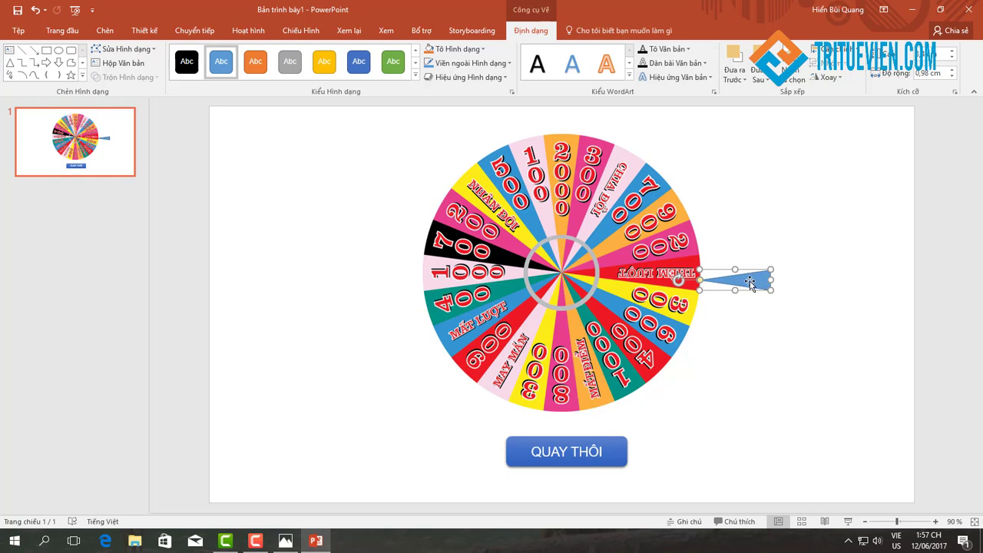
pyautogui.moveTo(750, 279)
pyautogui.mouseDown()
pyautogui.moveTo(399, 274)
pyautogui.moveTo(406, 291)
pyautogui.mouseUp()
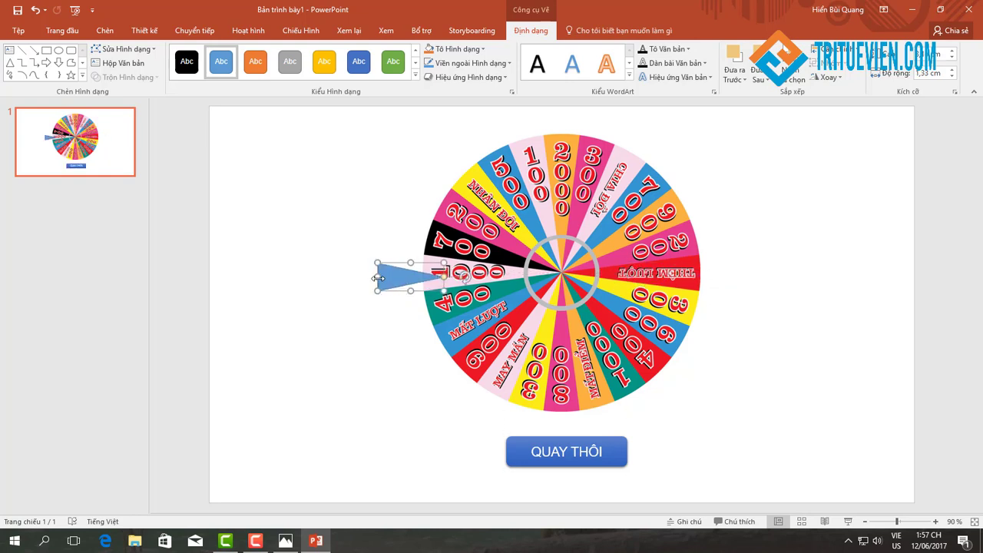
pyautogui.moveTo(406, 290); pyautogui.dragTo(400, 278)
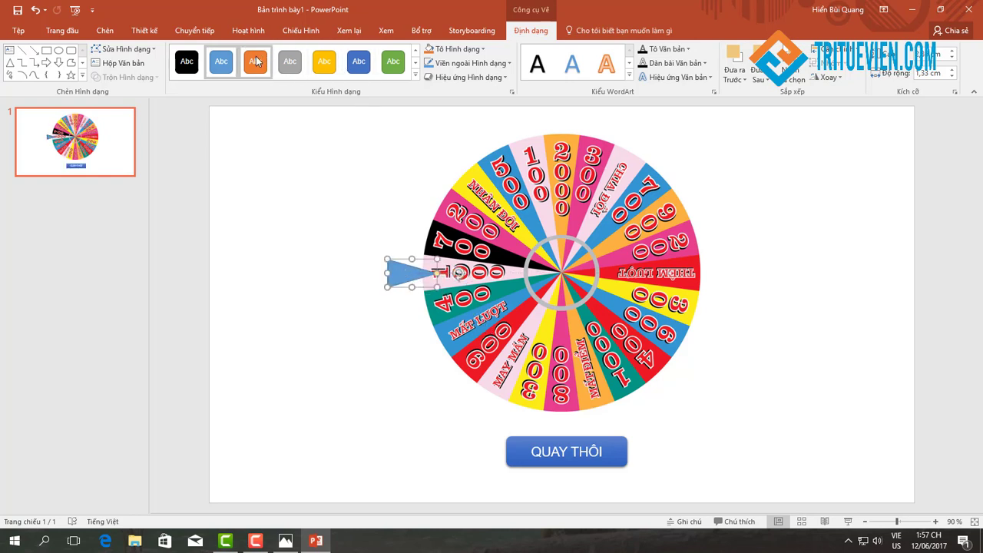
pyautogui.click(255, 61)
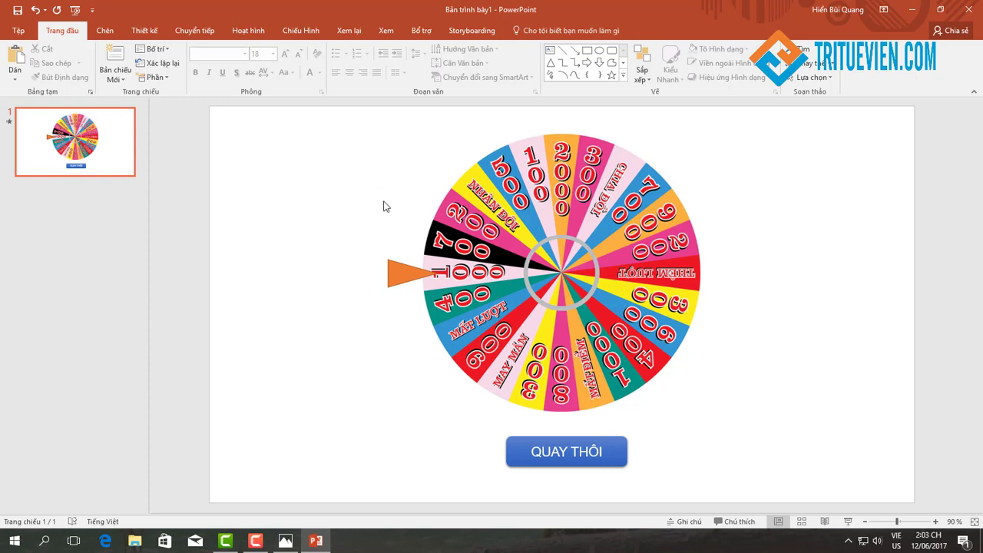
# From View > Macros, name a new macro quay_thoi and create it.
pyautogui.click(384, 32)
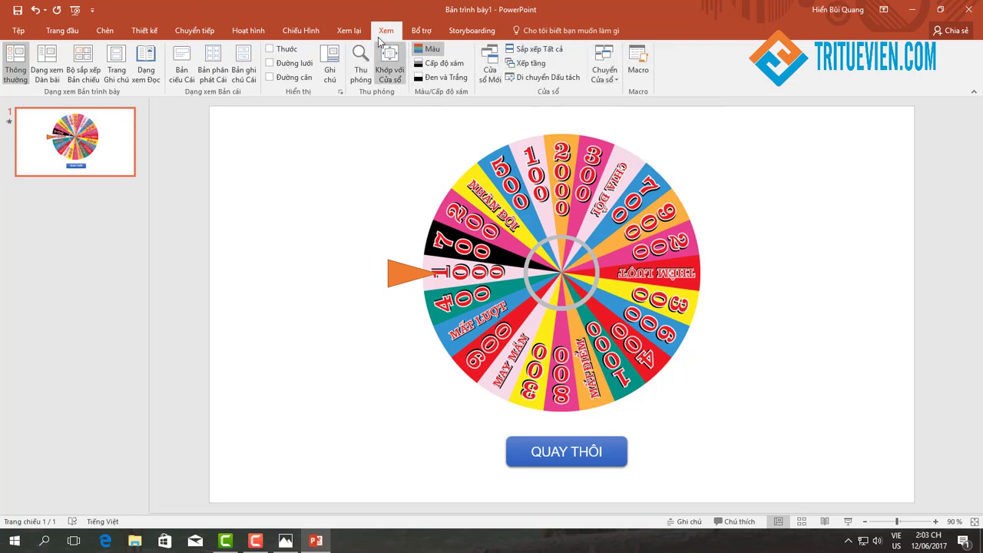
pyautogui.click(640, 65)
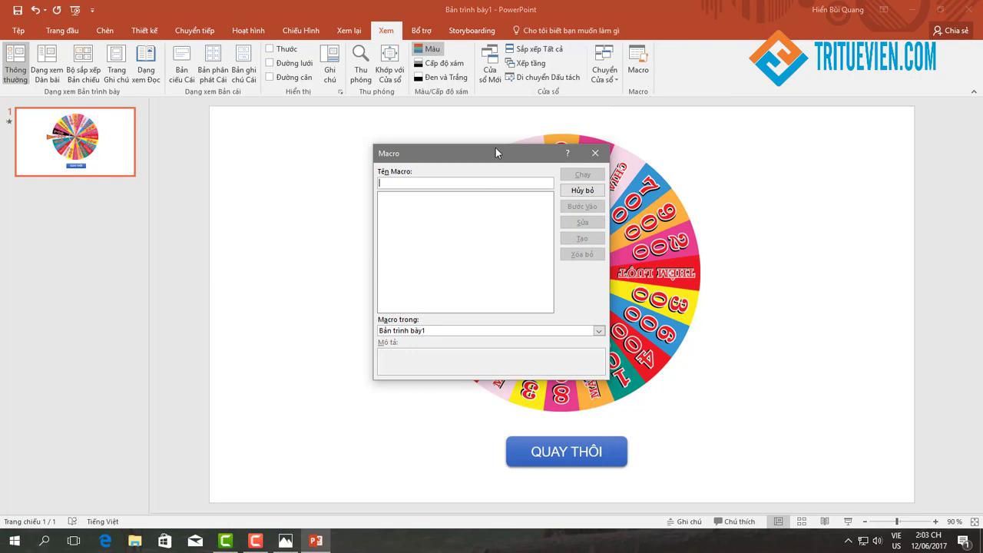
pyautogui.moveTo(417, 158); pyautogui.dragTo(271, 165)
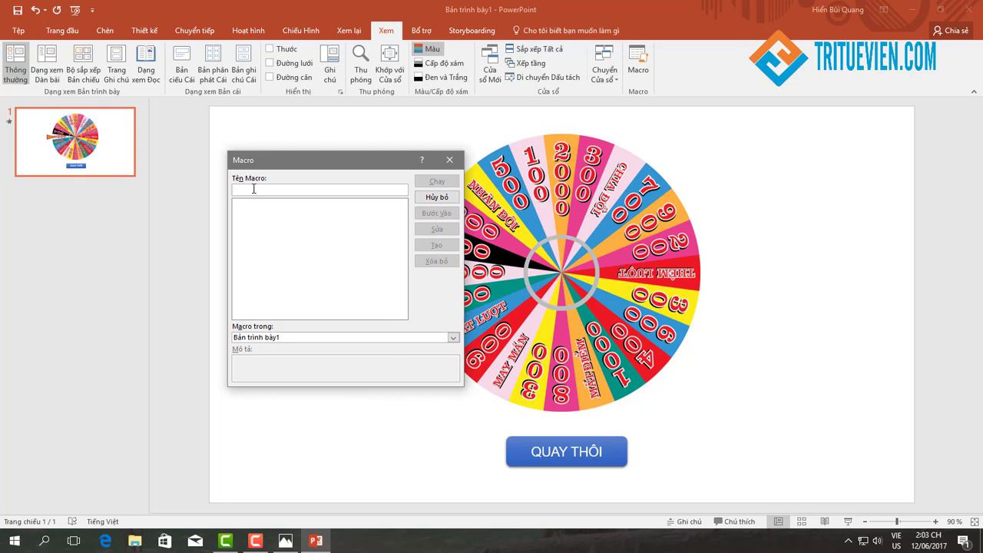
pyautogui.write('quay_thoi')
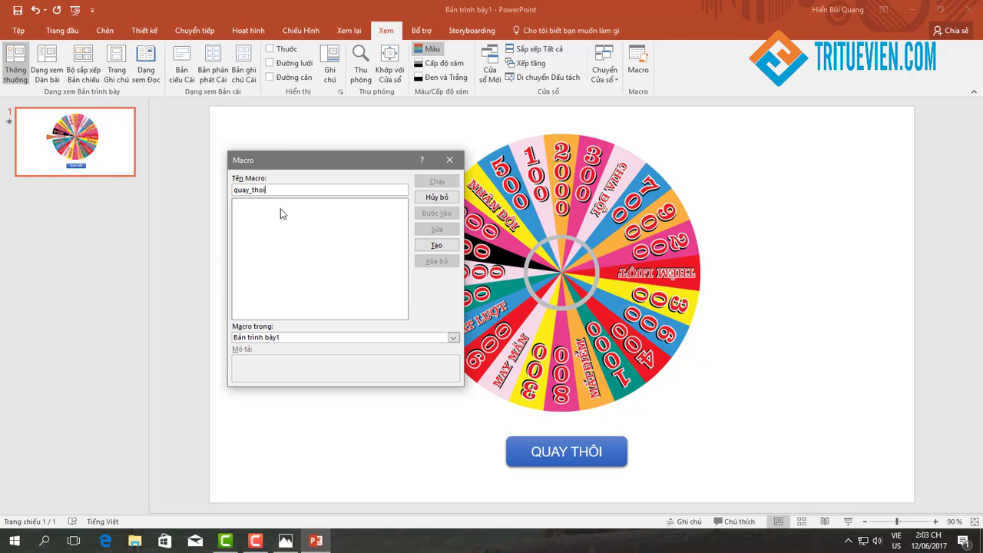
pyautogui.click(434, 243)
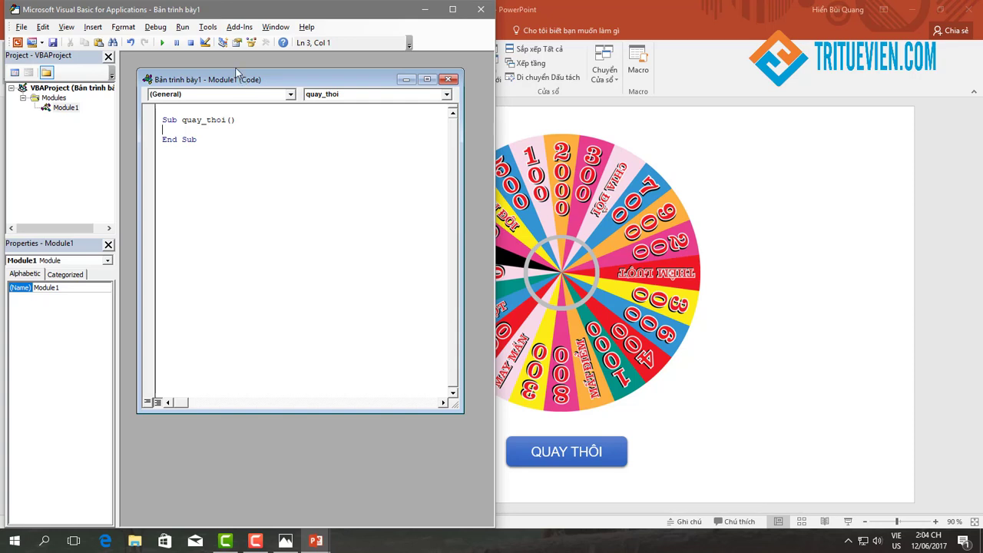
# Declare 'Dim vong As Single' on the first line of the quay_thoi procedure.
pyautogui.moveTo(238, 77); pyautogui.dragTo(228, 63)
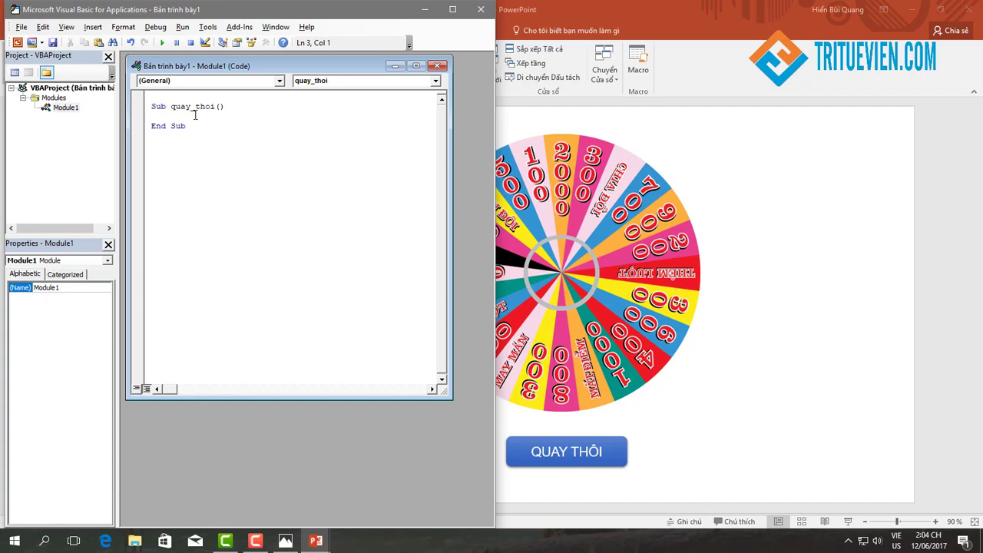
pyautogui.write('di')
pyautogui.write('m')
pyautogui.write('vong')
pyautogui.write(' as s')
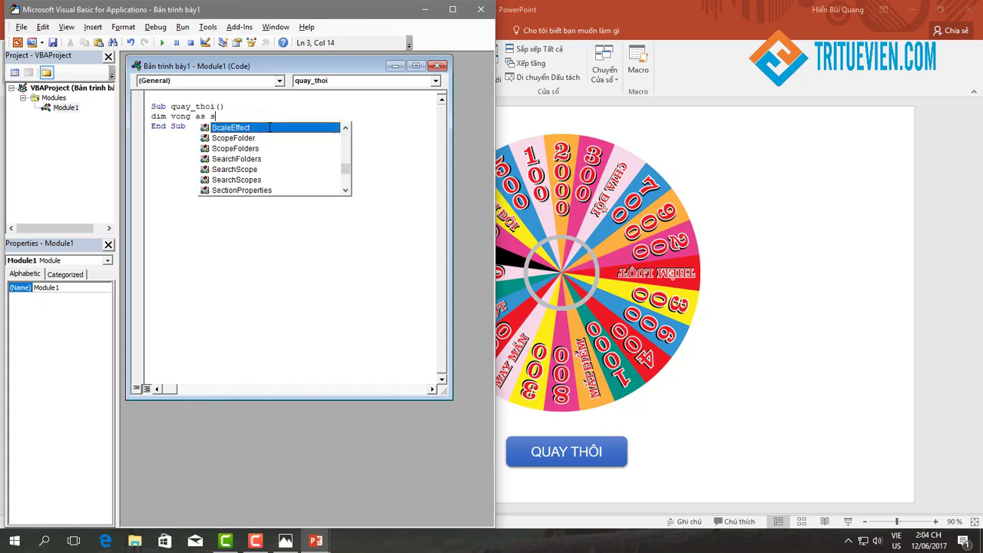
pyautogui.write('ing')
pyautogui.press('Return')
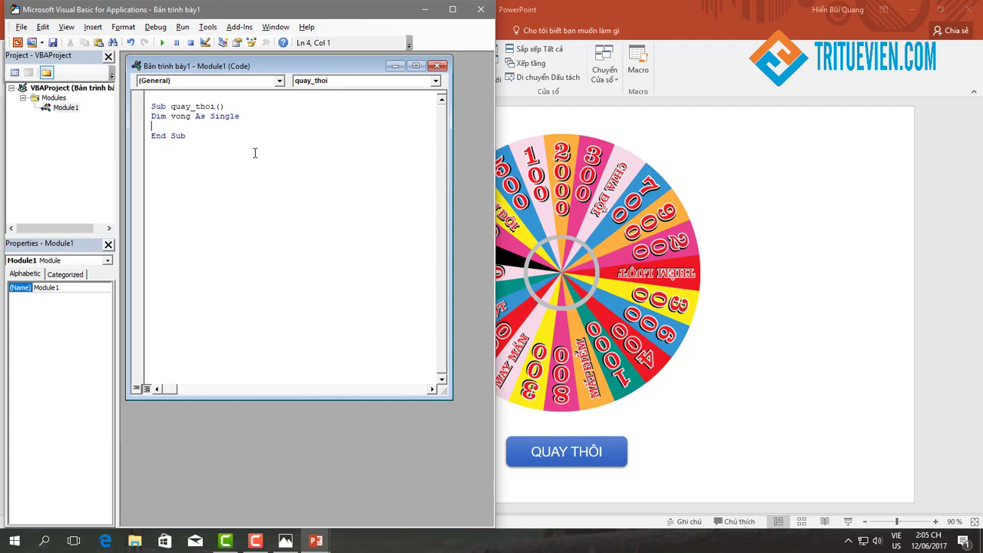
# Add 'Set vbCuaTui = ActivePresentation.Slides(1)', replacing the mistyped myDoc variable name with vbCuaTui.
pyautogui.write('s')
pyautogui.write('et ')
pyautogui.write('my')
pyautogui.write('Doc')
pyautogui.write('=')
pyautogui.press('Left')
pyautogui.press('Left')
pyautogui.press('Right')
pyautogui.press('Left')
pyautogui.press('Left')
pyautogui.press('Left')
pyautogui.press('Right')
pyautogui.press('Right')
pyautogui.press('Right')
pyautogui.hotkey('shift', 'Left')
pyautogui.hotkey('shift', 'Left')
pyautogui.hotkey('shift', 'Left')
pyautogui.press('BackSpace')
pyautogui.press('BackSpace')
pyautogui.press('BackSpace')
pyautogui.write('vbCu')
pyautogui.write('aTui= ')
pyautogui.write('acti')
pyautogui.write('ve')
pyautogui.write('pre')
pyautogui.write('s')
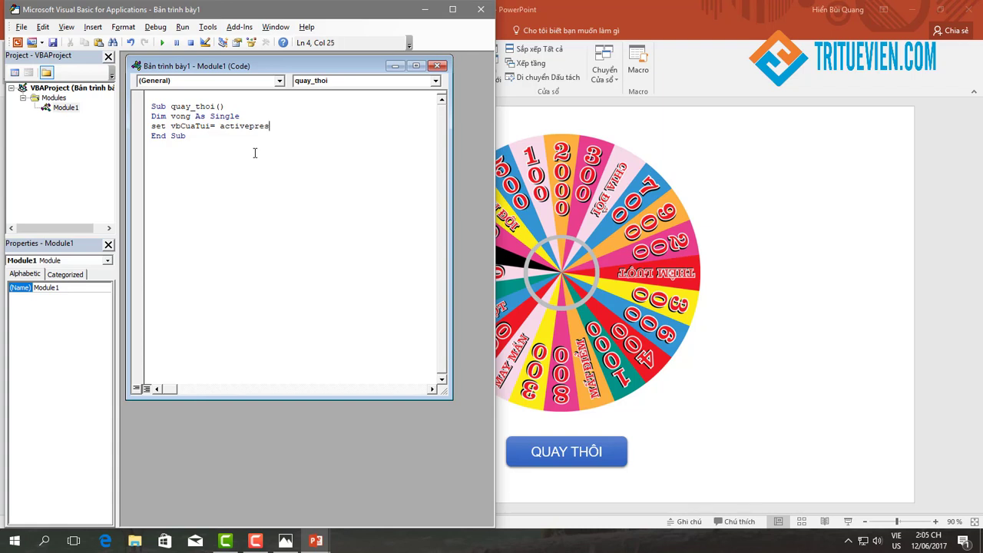
pyautogui.write('en')
pyautogui.write('tation')
pyautogui.write('.')
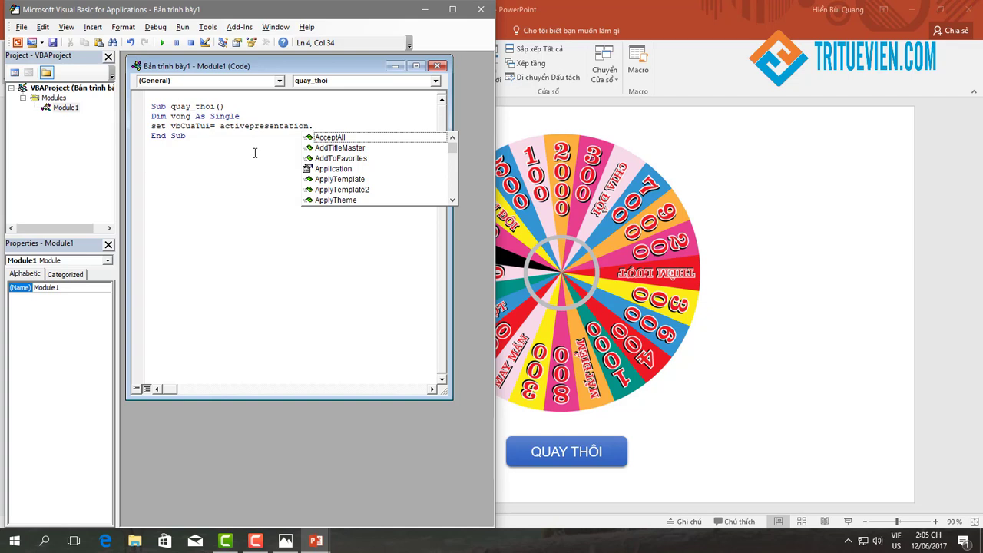
pyautogui.write('sli')
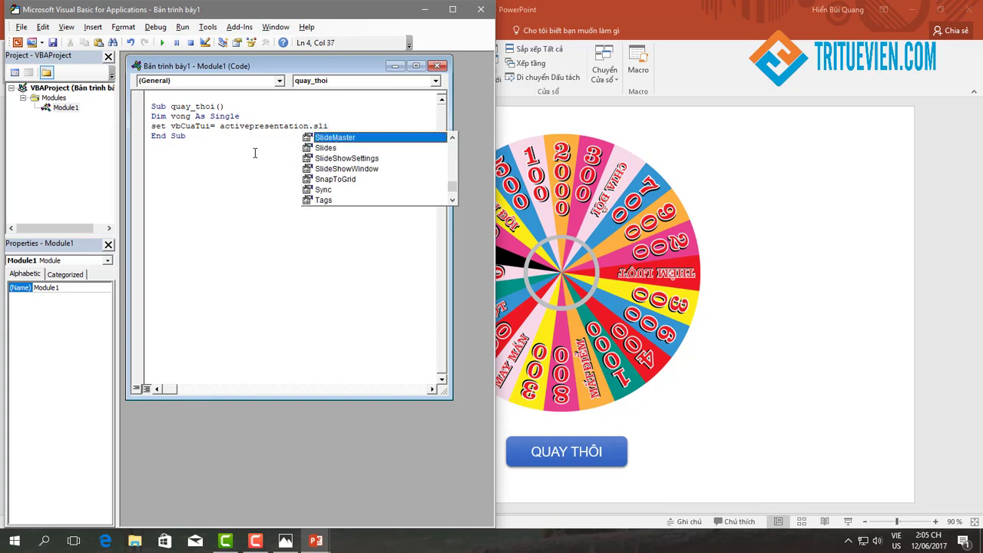
pyautogui.press('Down')
pyautogui.write('(')
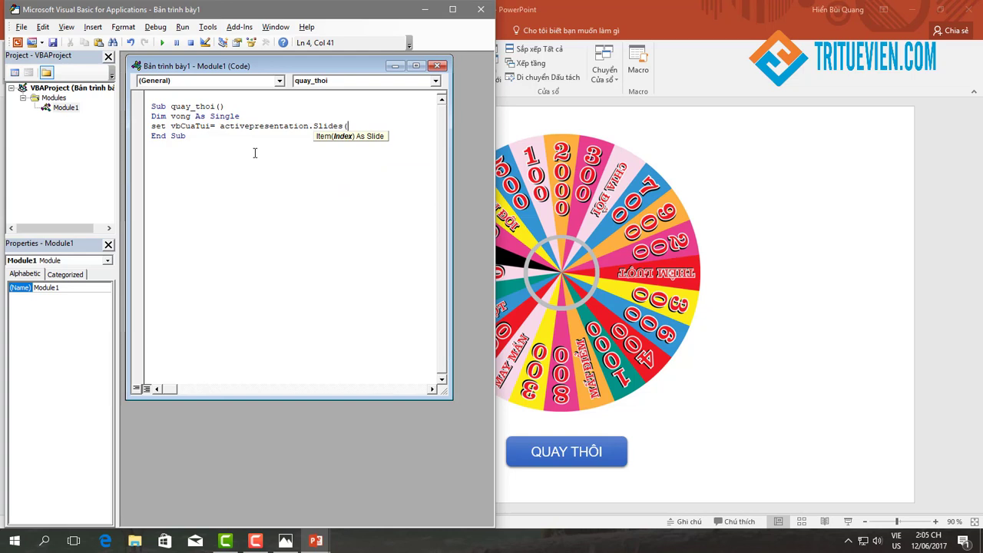
pyautogui.write('1)')
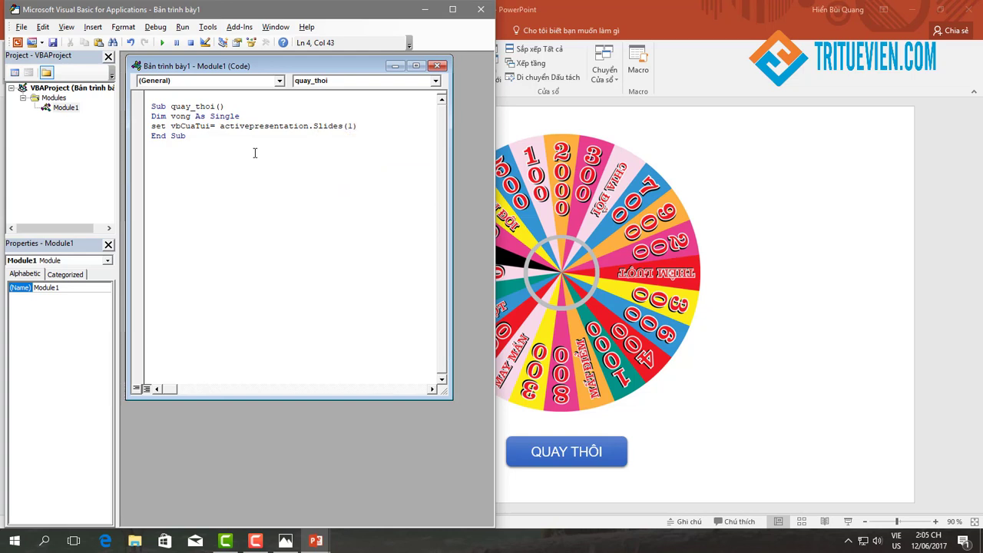
pyautogui.press('Return')
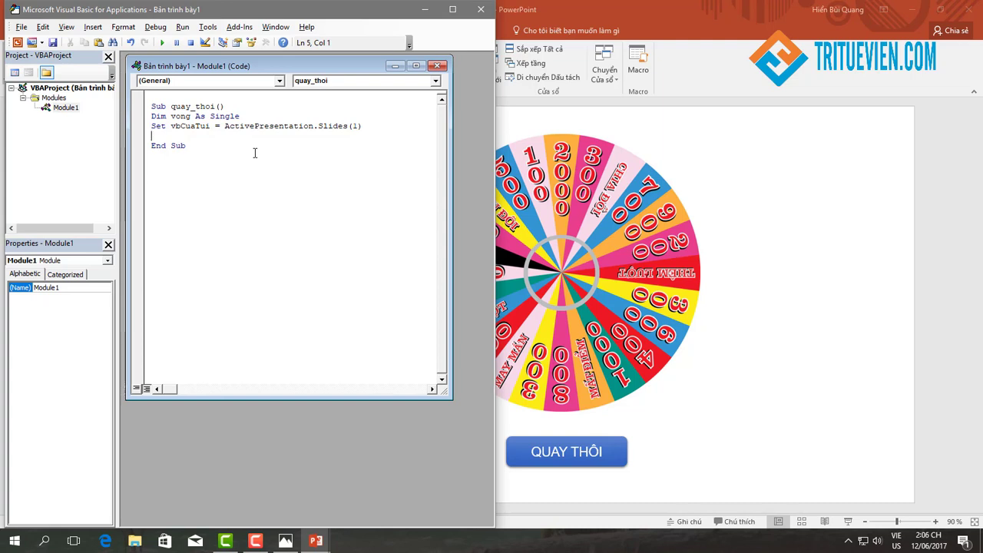
# Add the line vong = (Rnd * 360) + 5 to set a random turn count.
pyautogui.write('v')
pyautogui.write('ong')
pyautogui.write('=-')
pyautogui.write('(')
pyautogui.write('rnd')
pyautogui.write('*')
pyautogui.write('360)')
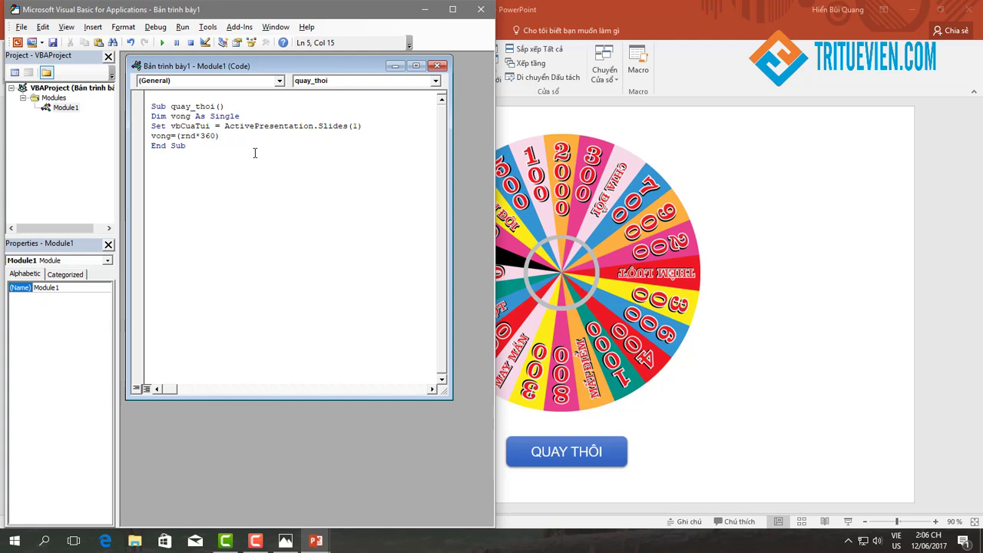
pyautogui.write('+')
pyautogui.write('5')
pyautogui.press('Return')
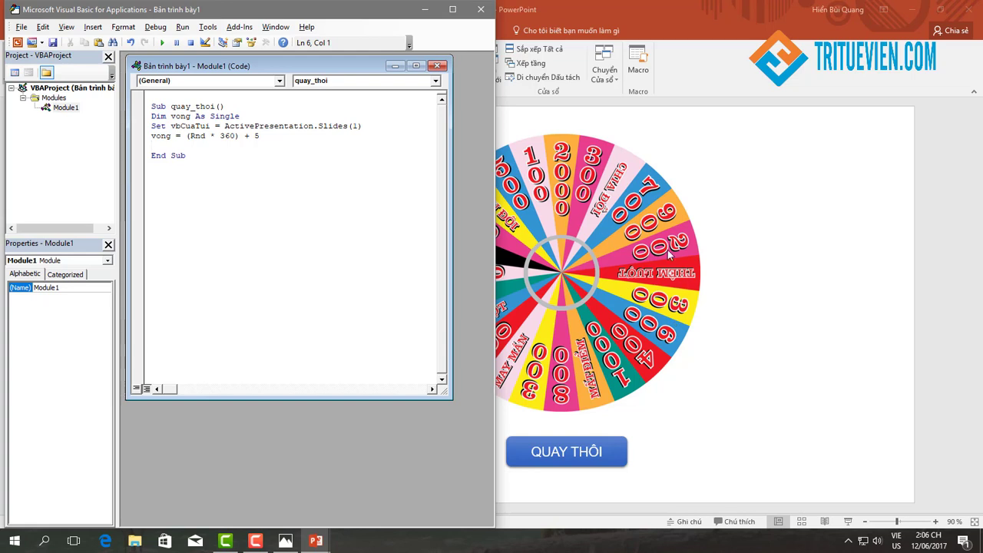
# Start the loop For i = 1 To vong and switch back to PowerPoint.
pyautogui.write('fo')
pyautogui.write('ri')
pyautogui.write('=1 to ')
pyautogui.write('vong')
pyautogui.press('Return')
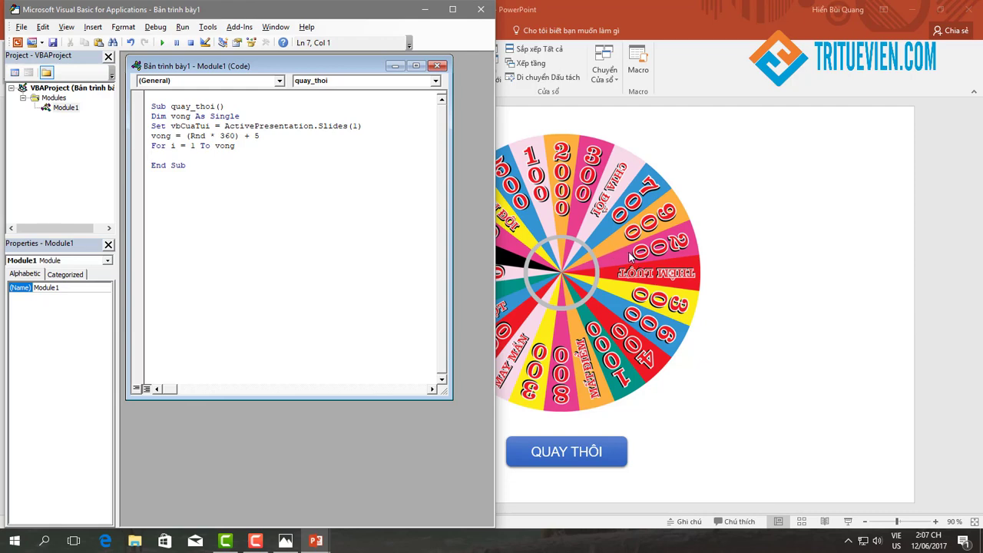
pyautogui.hotkey('alt', 'F11')
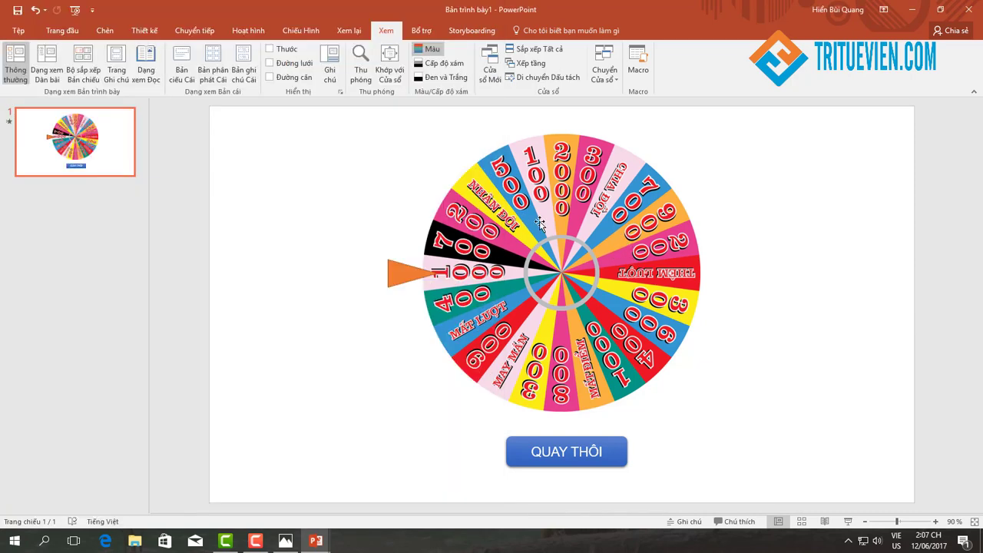
# Bring the VBA editor back and maximize both it and the Module1 code window.
pyautogui.moveTo(315, 541)
pyautogui.click(367, 492)
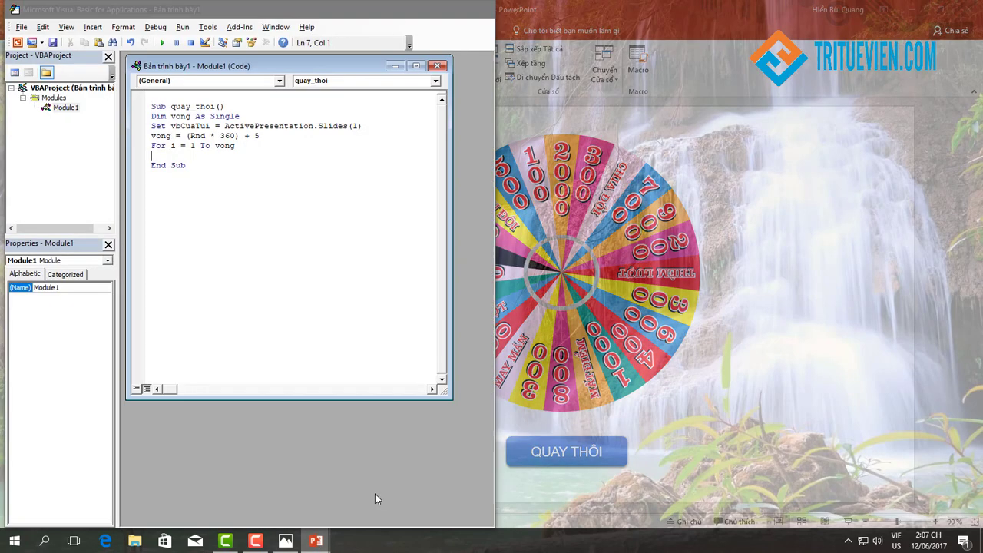
pyautogui.click(452, 9)
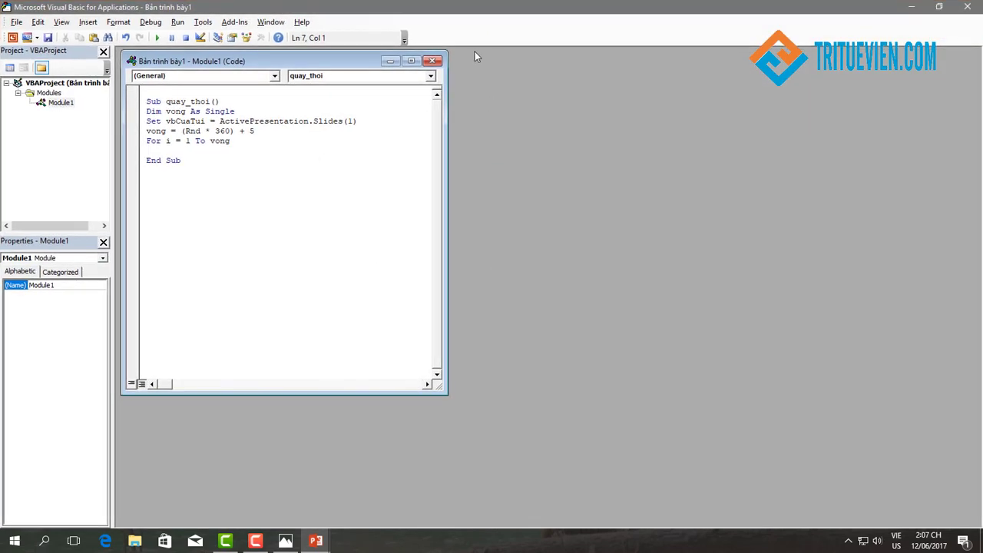
pyautogui.click(415, 60)
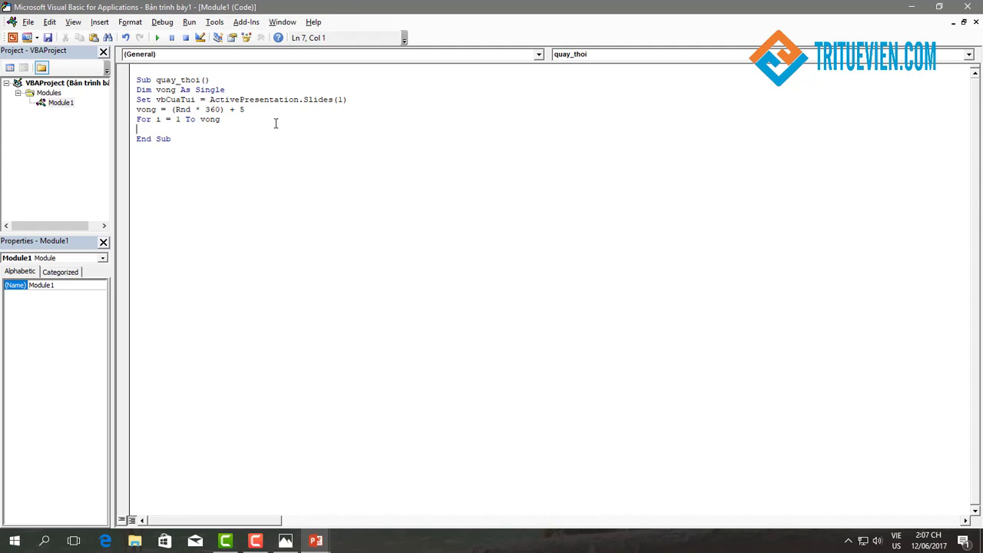
# Begin the loop body with vbCuatui.shapes("picture").rotation=.
pyautogui.write('vb')
pyautogui.write('Cua')
pyautogui.write('tui')
pyautogui.write('atui')
pyautogui.write('.')
pyautogui.write('s')
pyautogui.write('hape')
pyautogui.write('s("p')
pyautogui.write('ictu')
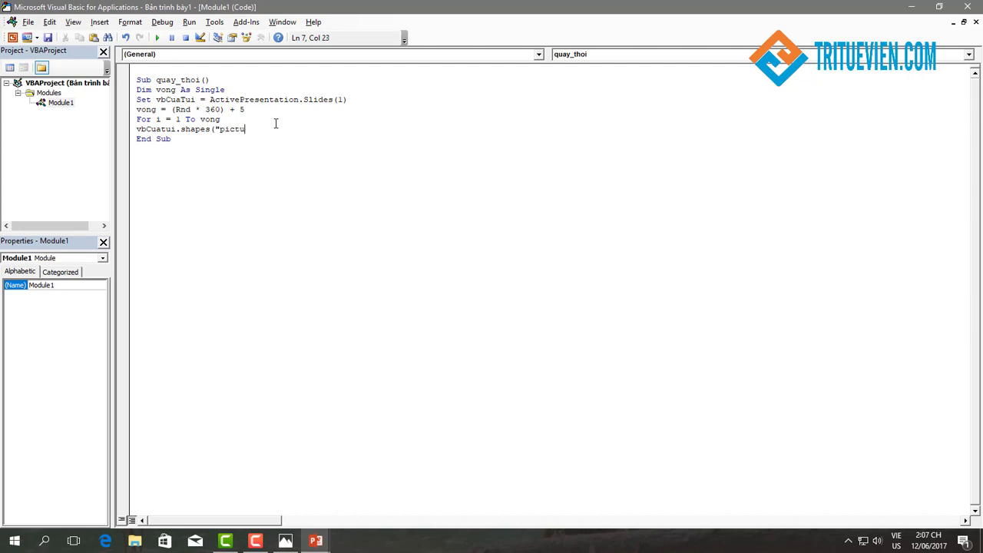
pyautogui.write('re')
pyautogui.write('o')
pyautogui.write('ta')
pyautogui.write('tion')
pyautogui.write('=')
# Continue the line with vbcutui.Shapes("picture").Rotation, correcting typos after checking the wheel slide.
pyautogui.write('my')
pyautogui.press('BackSpace')
pyautogui.write('vbcutui')
pyautogui.write('.sh')
pyautogui.write('ape')
pyautogui.write('s("')
pyautogui.write('picture')
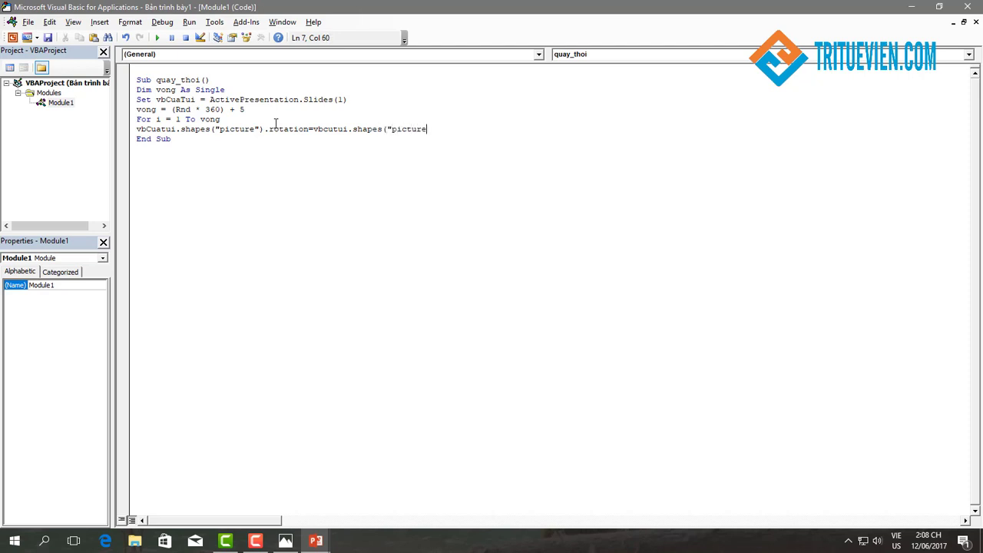
pyautogui.write('").')
pyautogui.write('rot')
pyautogui.press('BackSpace')
pyautogui.press('BackSpace')
pyautogui.write('otate')
pyautogui.write('ion')
pyautogui.press('BackSpace')
pyautogui.moveTo(317, 543)
pyautogui.click(303, 498)
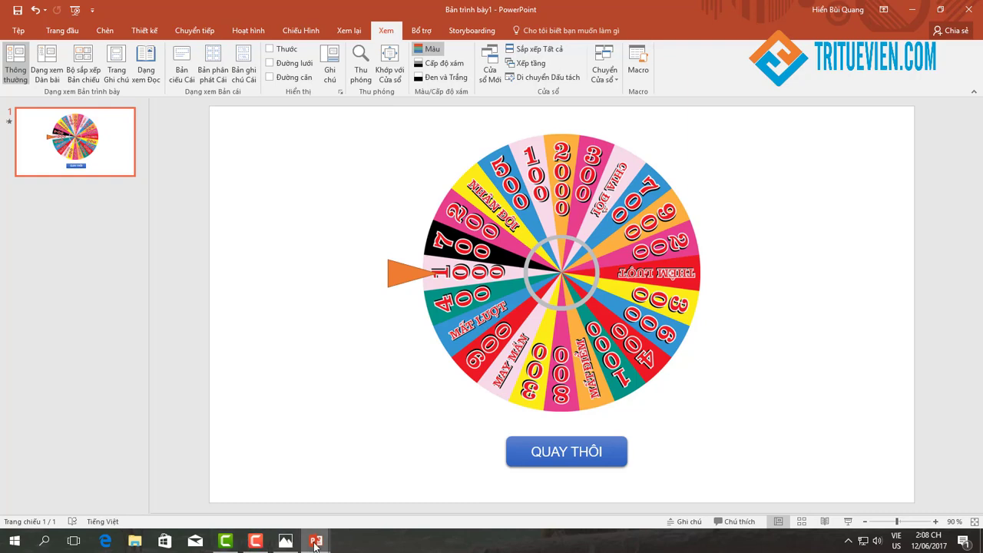
pyautogui.moveTo(316, 541)
pyautogui.click(396, 494)
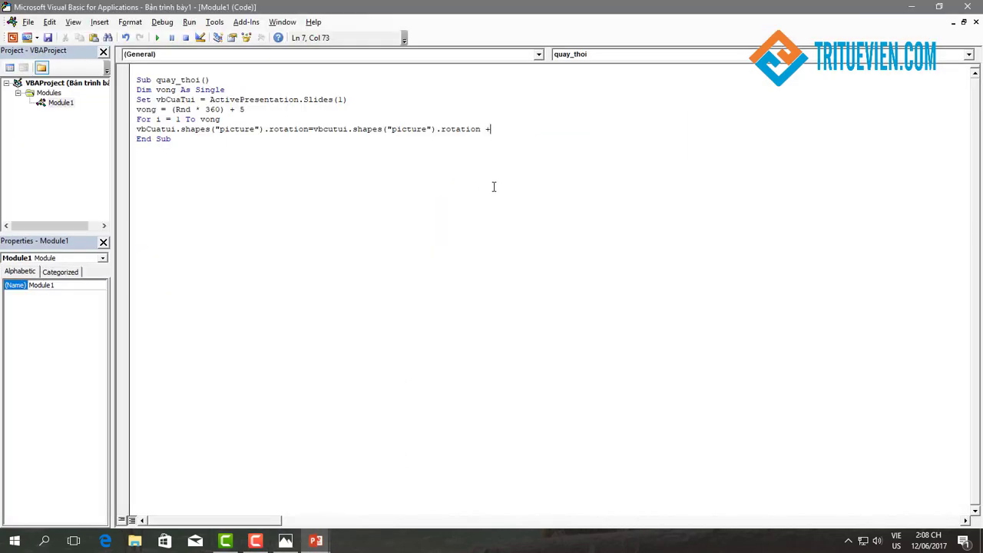
# Finish the line with + 15, close the loop with Next i, and select the procedure.
pyautogui.write('15')
pyautogui.press('Return')
pyautogui.write('ne')
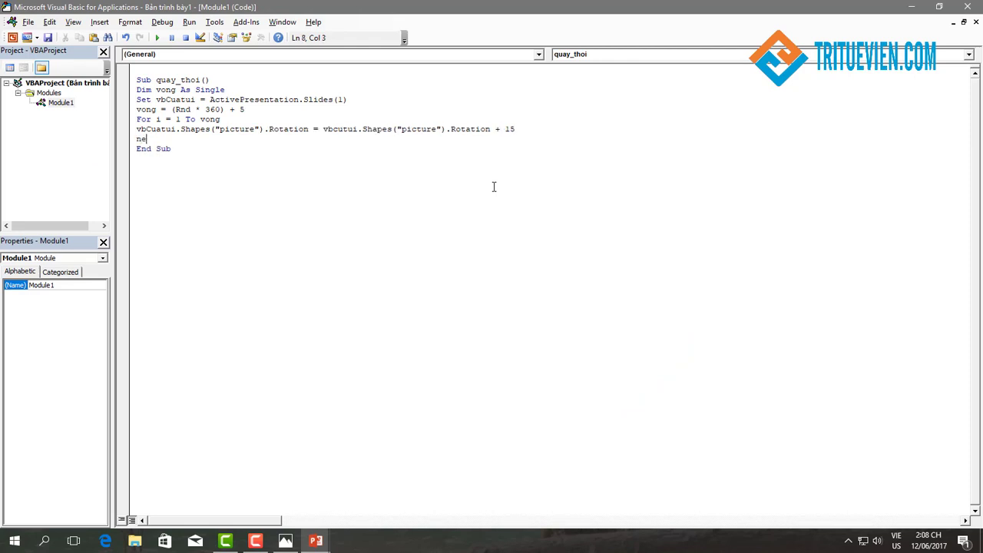
pyautogui.write('xt i')
pyautogui.moveTo(186, 152); pyautogui.dragTo(133, 75)
# Run quay_thoi, debug error 424, and change both "picture" references to "Picture".
pyautogui.click(157, 37)
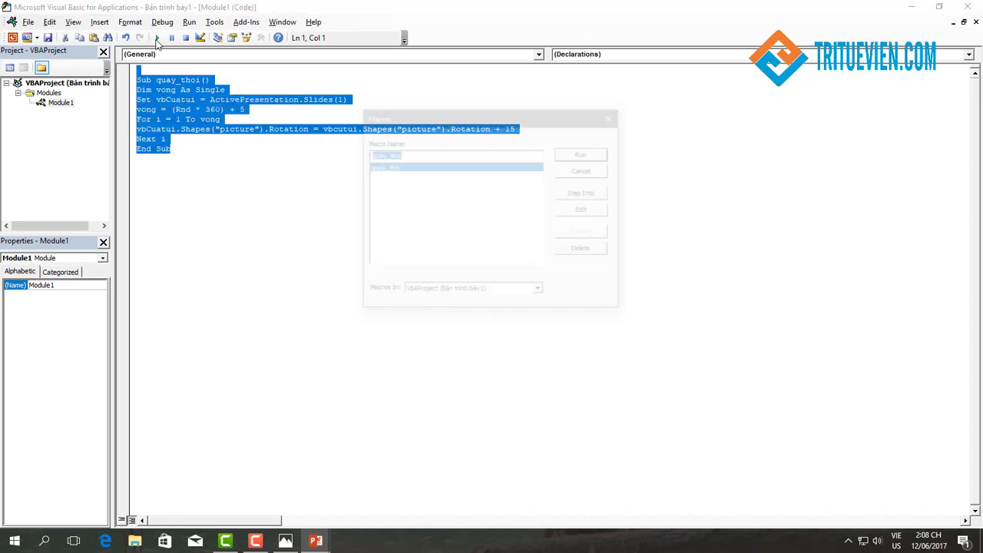
pyautogui.click(579, 157)
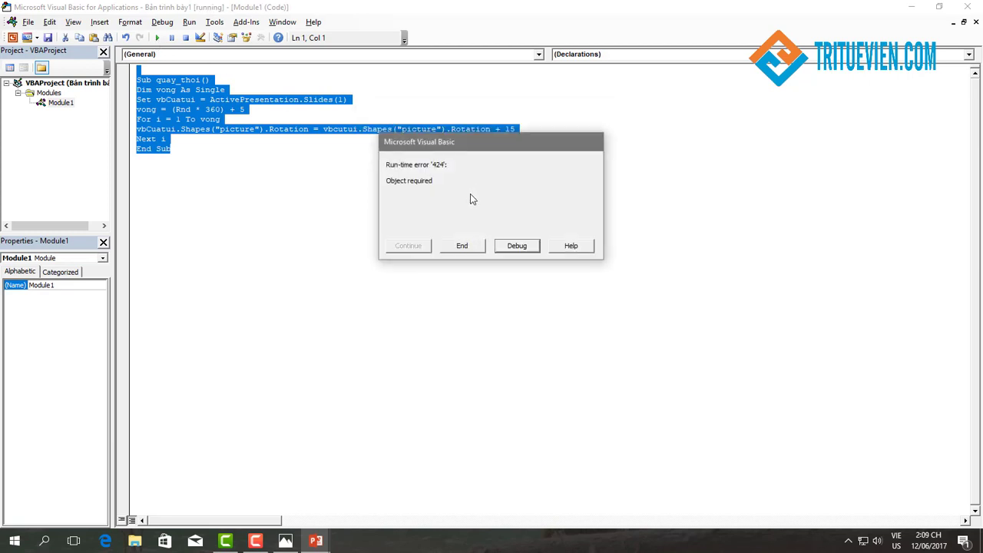
pyautogui.click(509, 245)
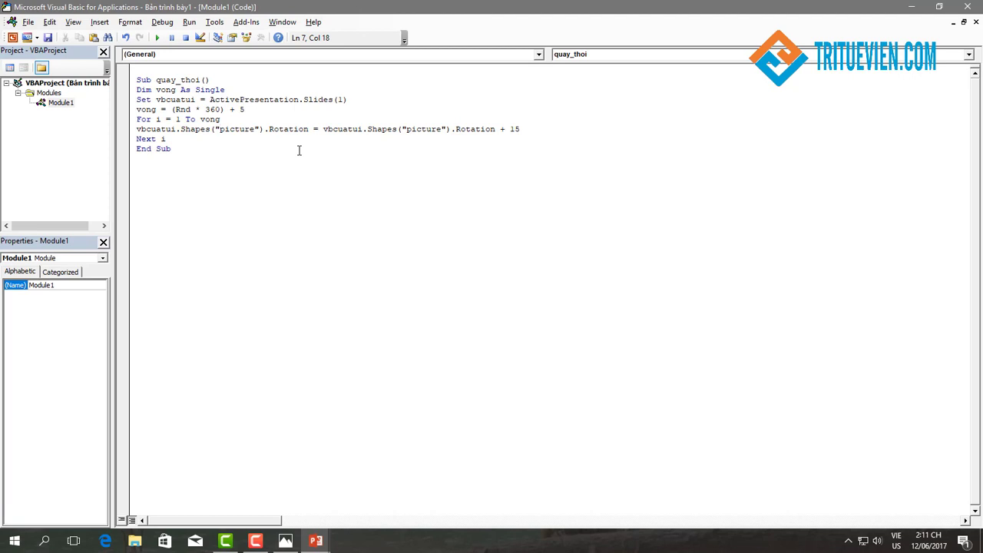
pyautogui.press('Delete')
pyautogui.write('P')
pyautogui.click(406, 128)
pyautogui.press('Delete')
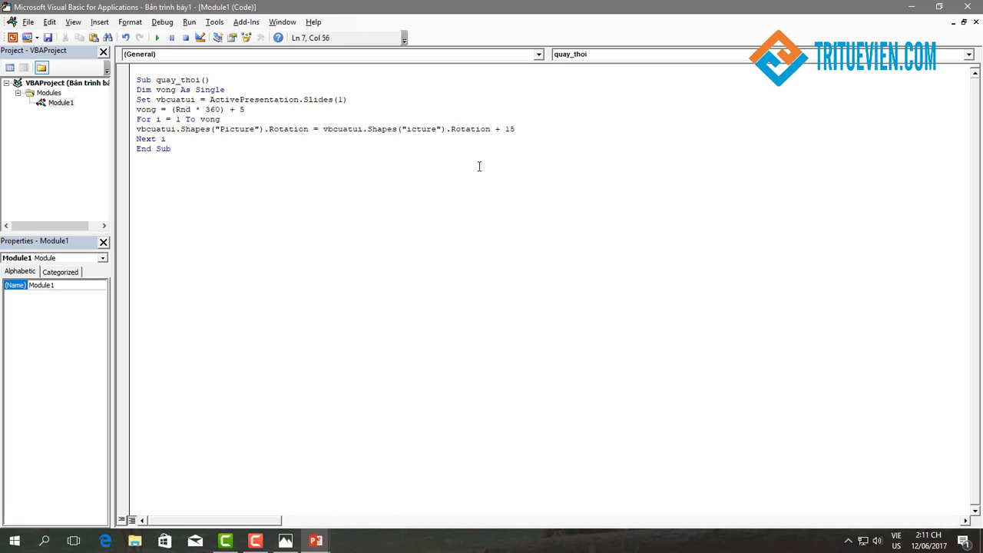
pyautogui.write('P')
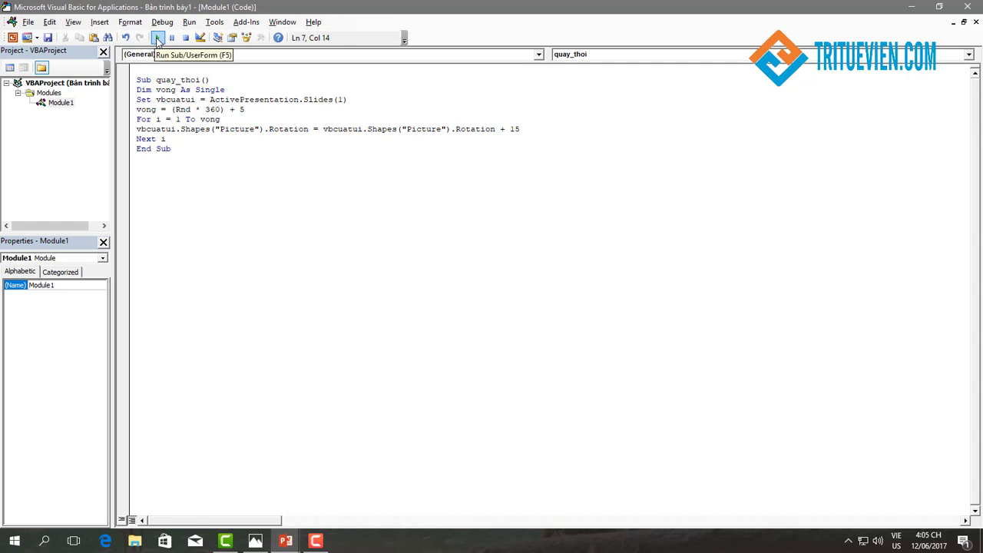
# Run the corrected quay_thoi macro again from the editor.
pyautogui.click(158, 38)
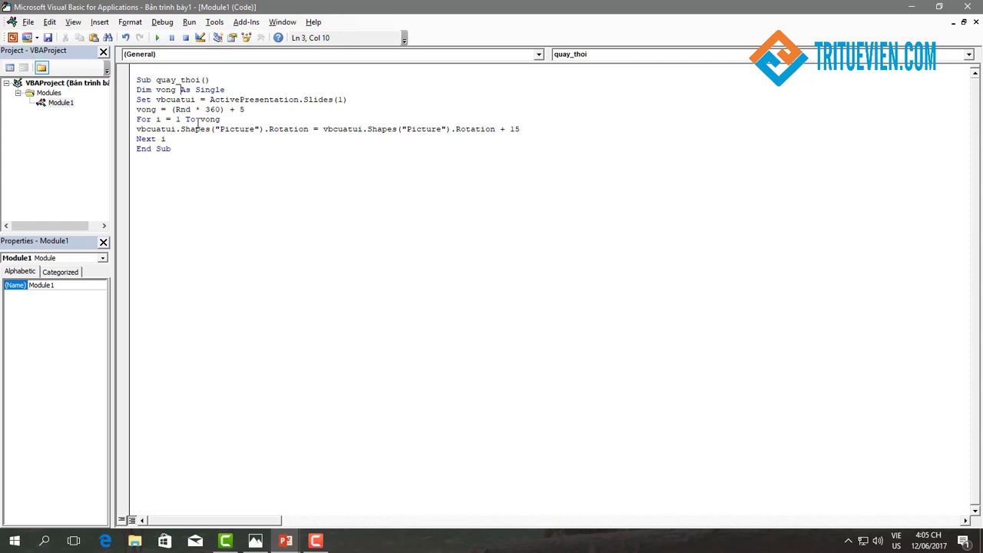
pyautogui.moveTo(163, 139); pyautogui.dragTo(169, 148)
pyautogui.moveTo(157, 114); pyautogui.dragTo(126, 71)
pyautogui.click(157, 38)
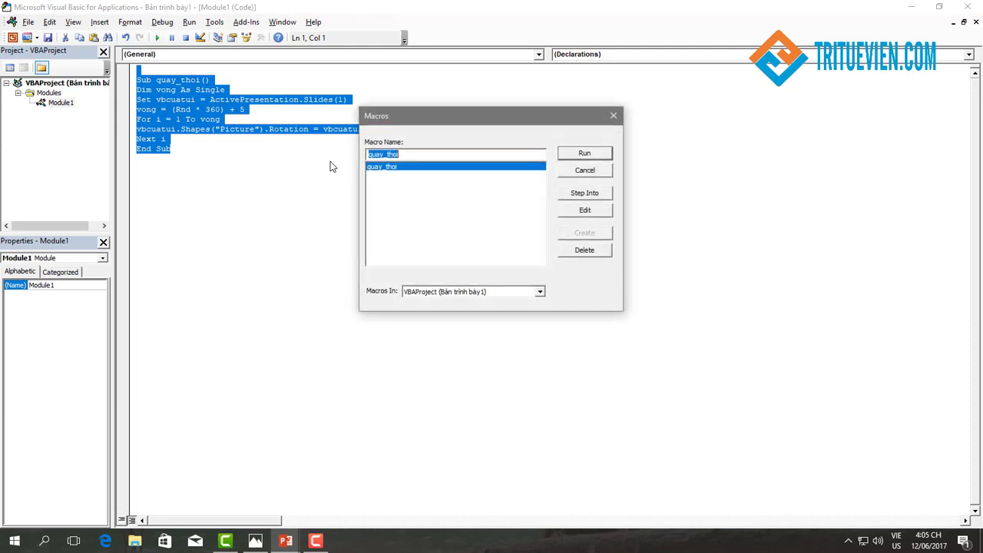
pyautogui.click(559, 159)
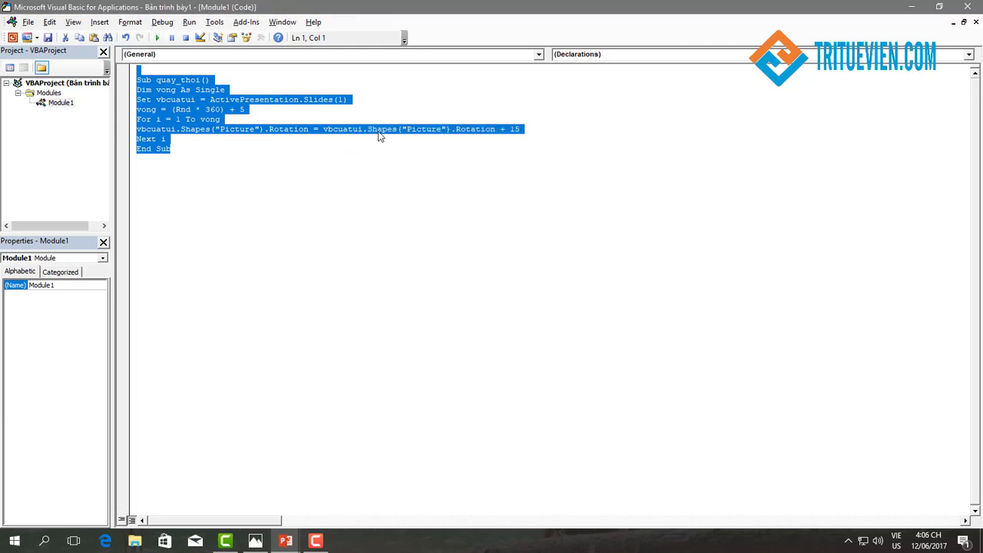
pyautogui.click(377, 129)
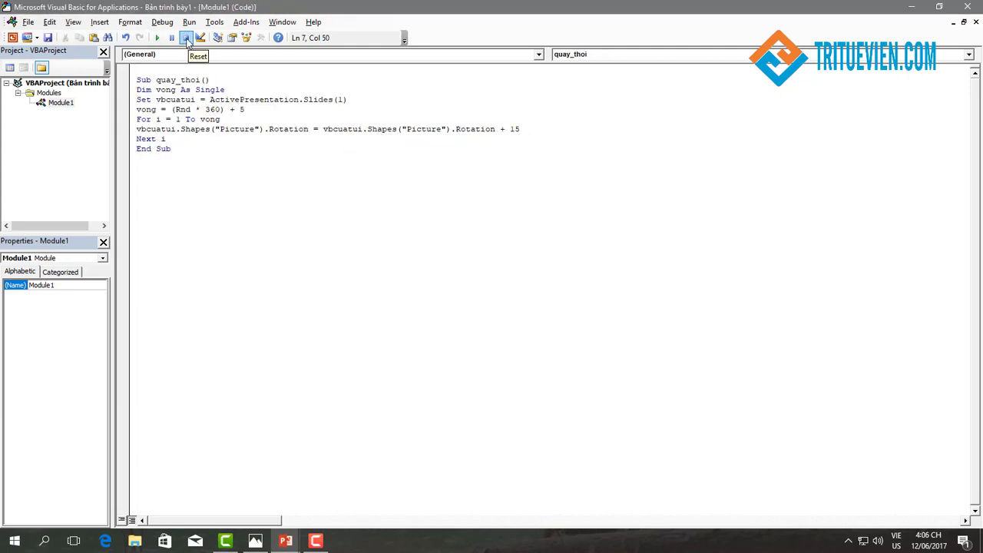
pyautogui.click(371, 178)
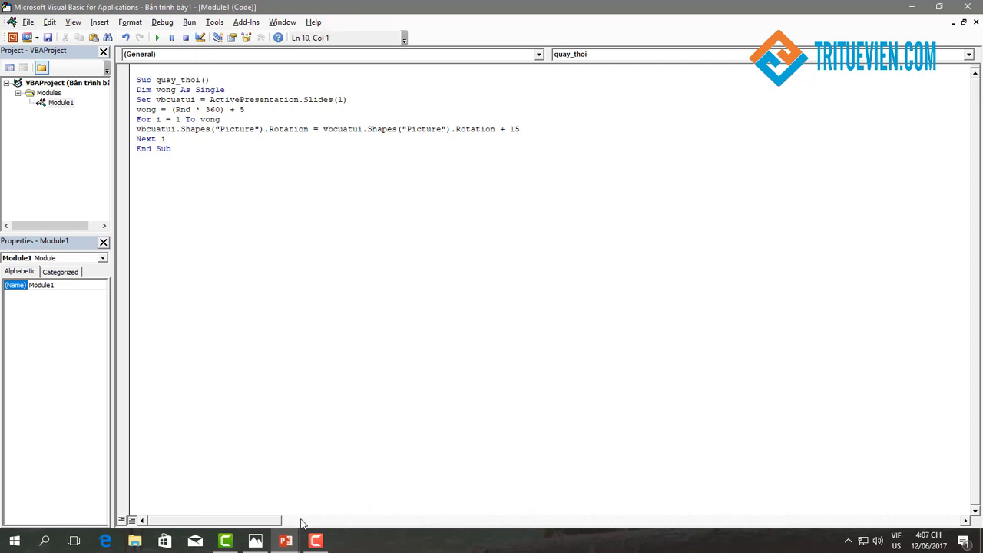
pyautogui.click(289, 545)
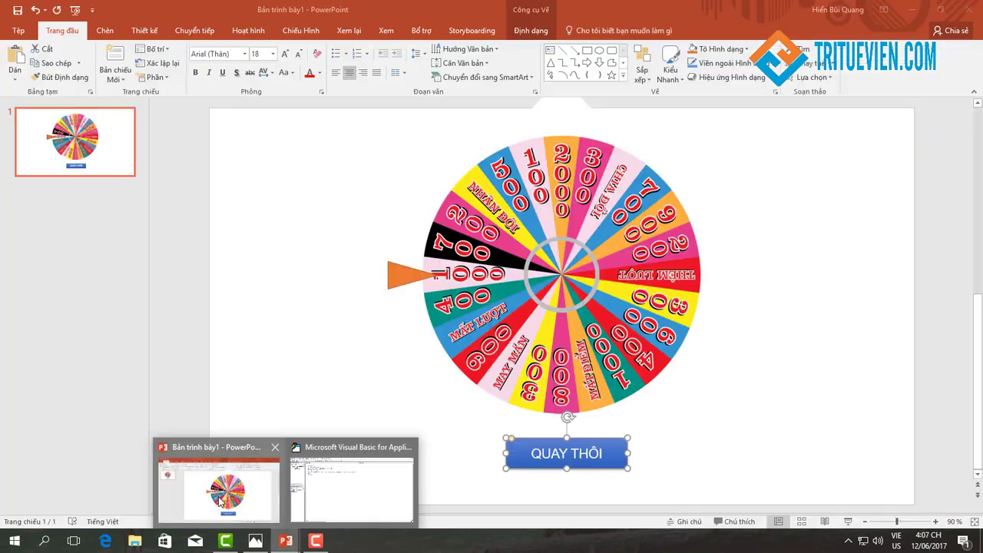
# Give the QUAY THÔI button an Insert > Action that runs macro quay_thoi on click.
pyautogui.click(219, 491)
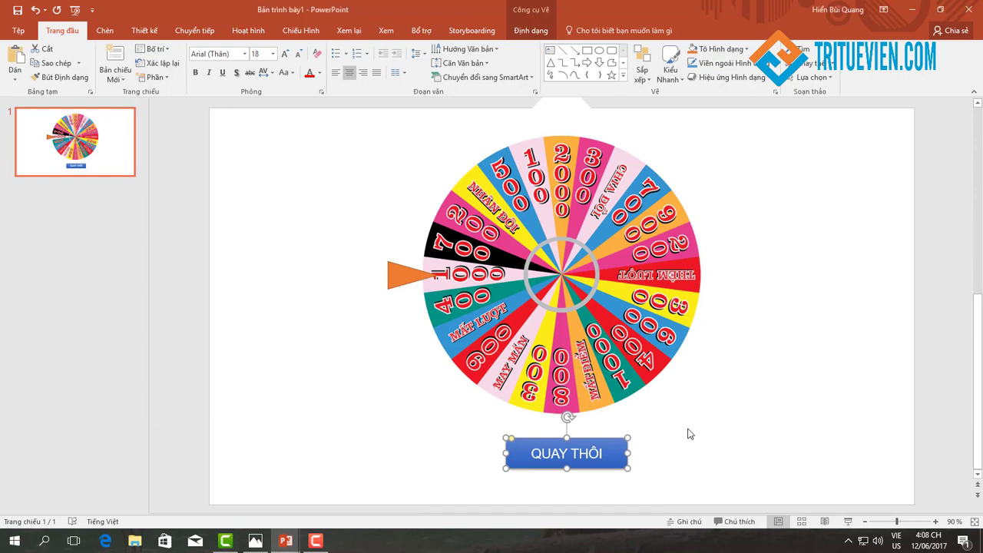
pyautogui.click(759, 446)
pyautogui.click(626, 449)
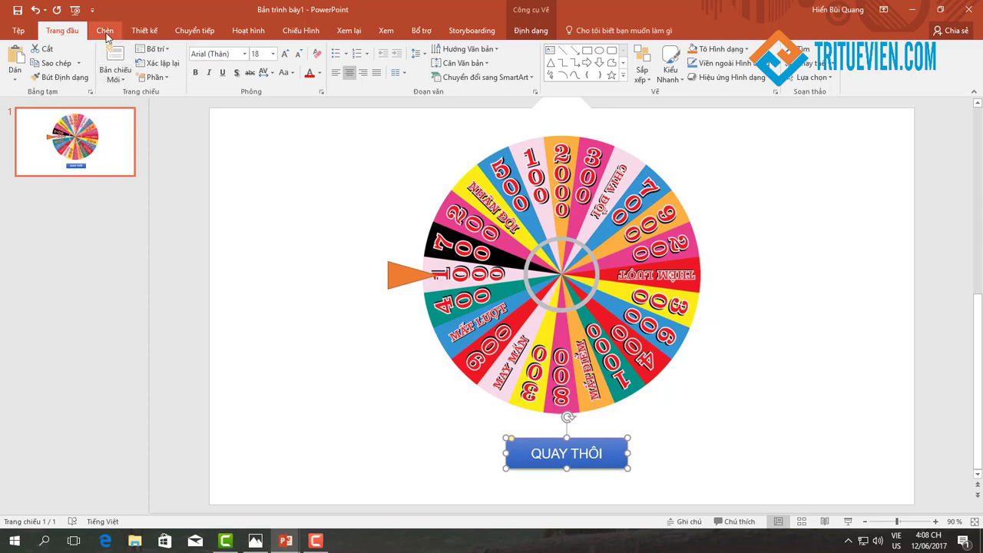
pyautogui.click(106, 31)
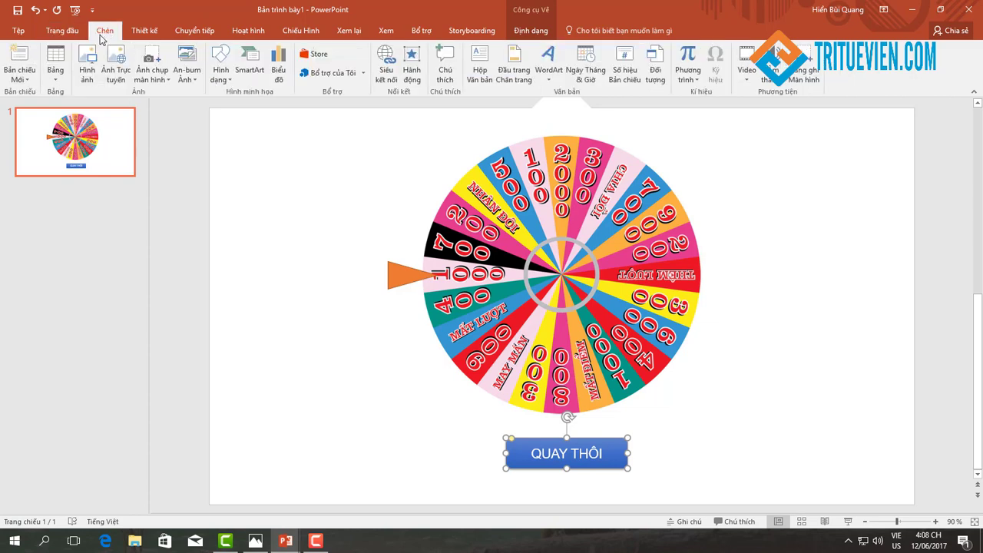
pyautogui.click(413, 68)
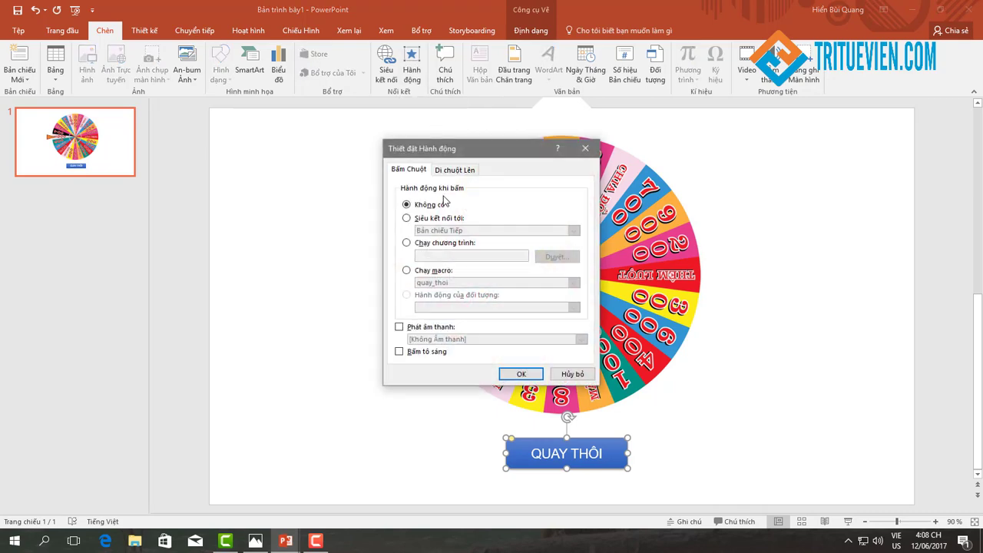
pyautogui.click(434, 274)
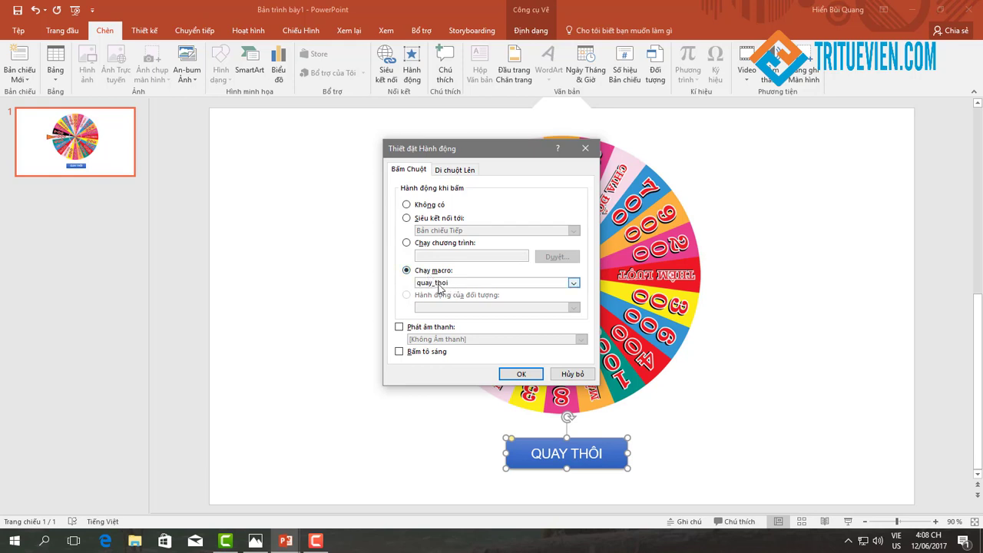
pyautogui.click(440, 285)
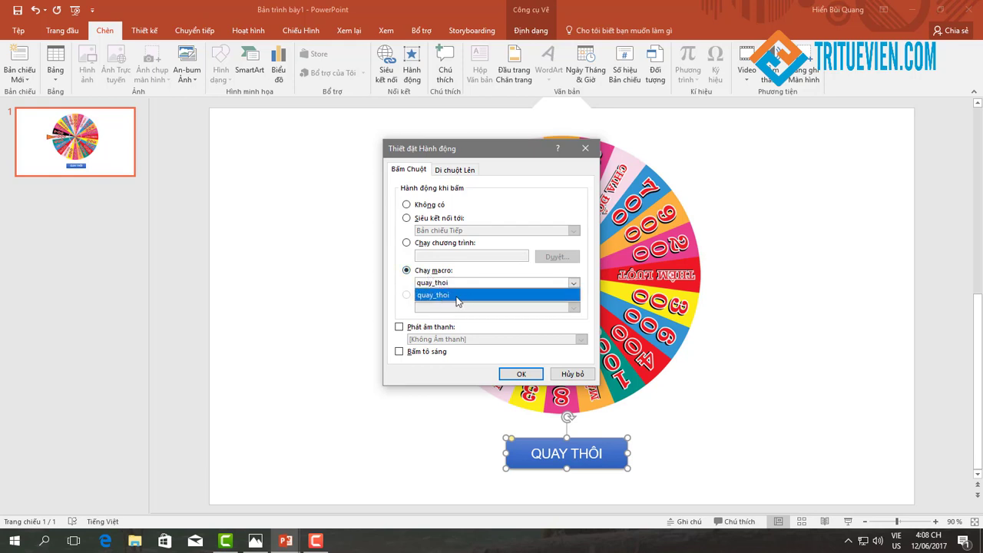
pyautogui.click(524, 375)
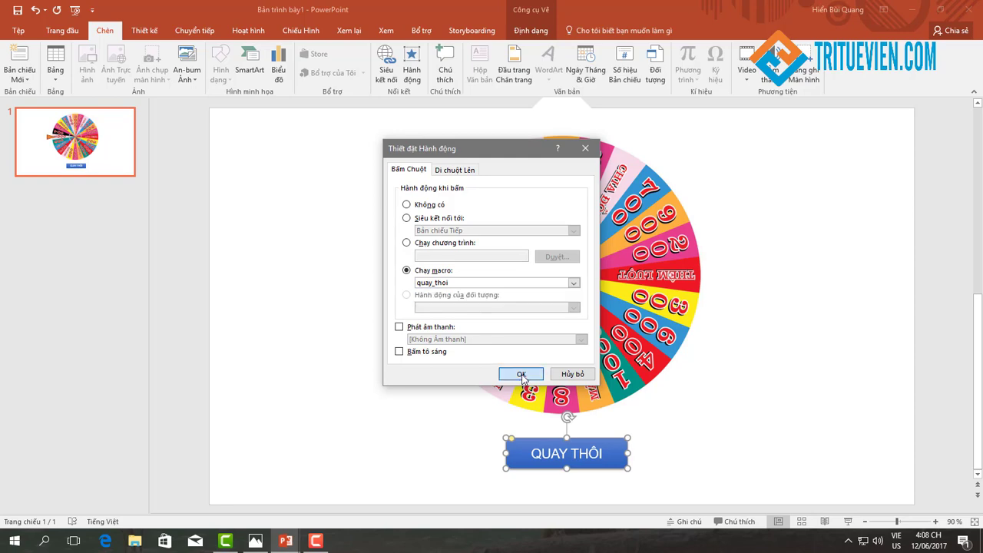
pyautogui.click(524, 375)
pyautogui.click(697, 451)
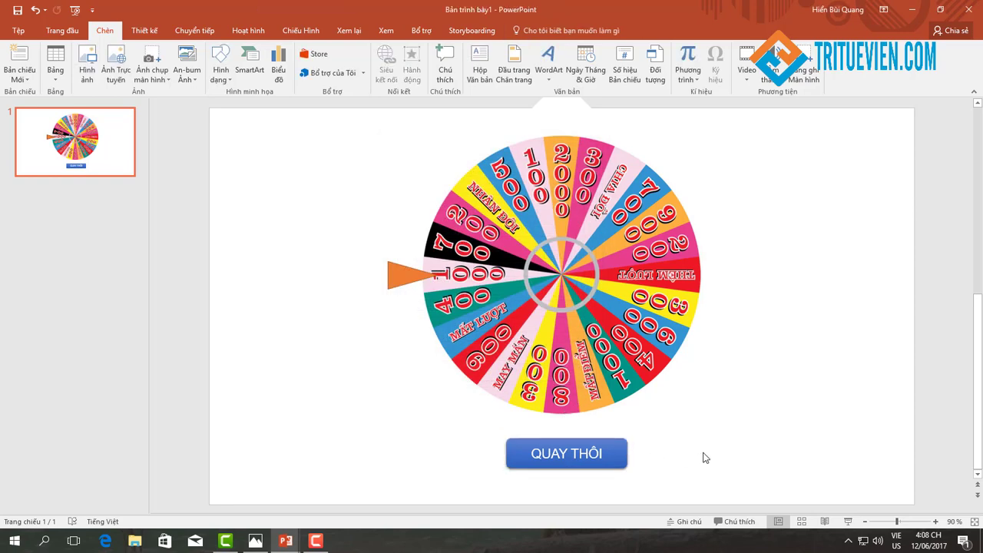
# Start the slide show, spin the wheel twice with QUAY THÔI, then exit with Esc.
pyautogui.click(849, 521)
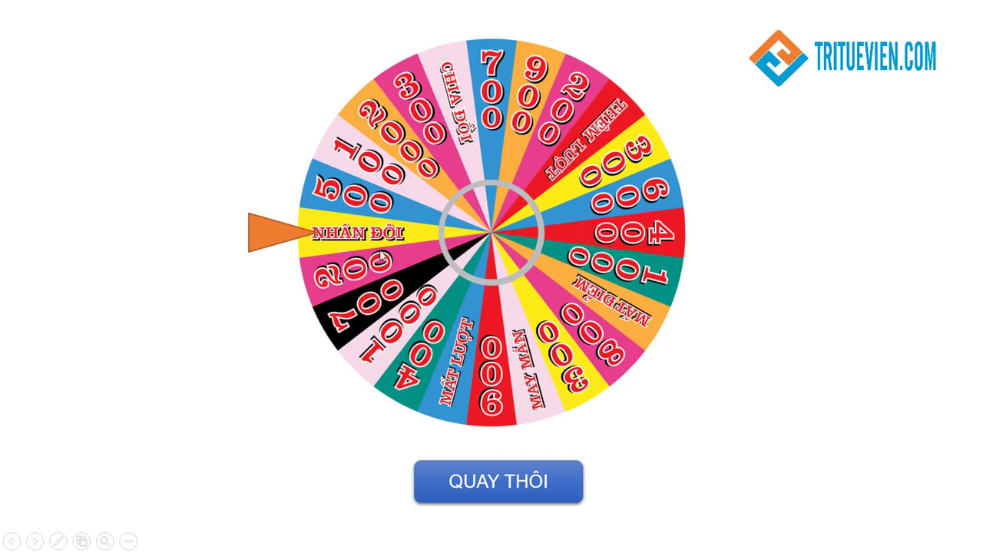
pyautogui.click(542, 483)
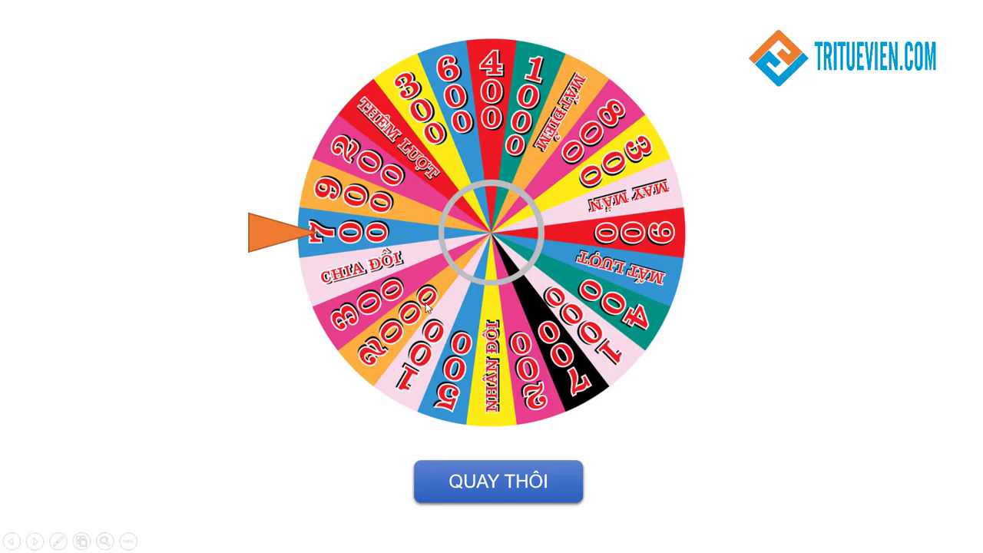
pyautogui.click(536, 491)
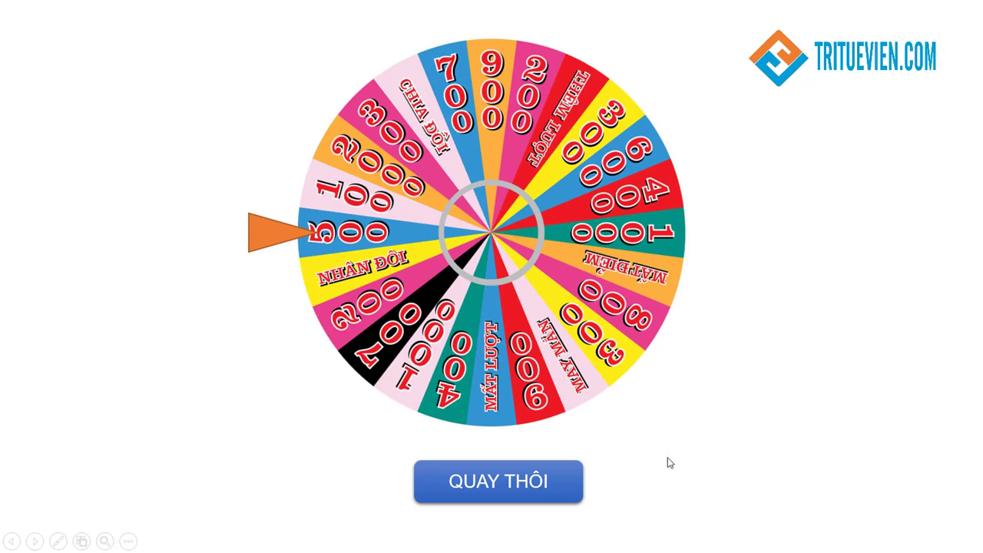
pyautogui.press('Escape')
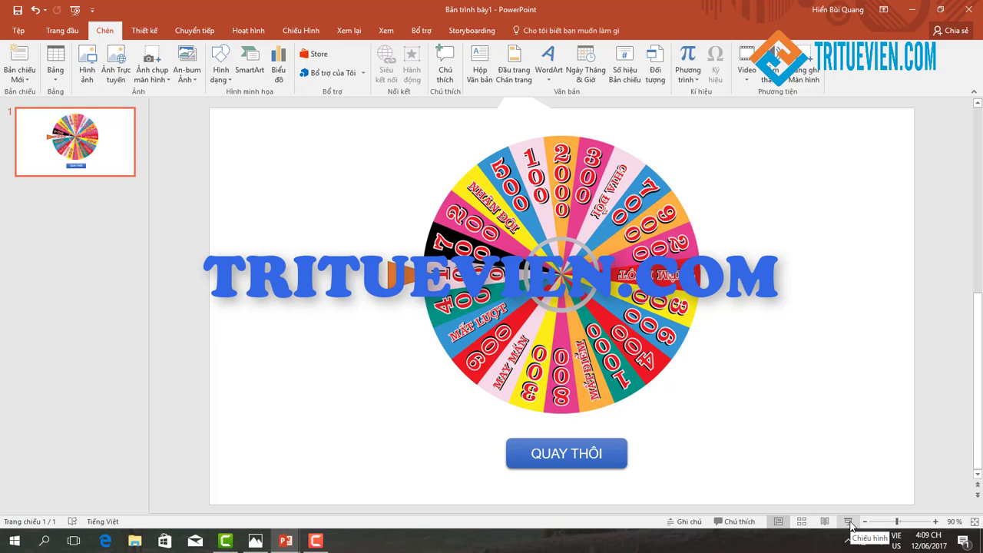
pyautogui.click(968, 7)
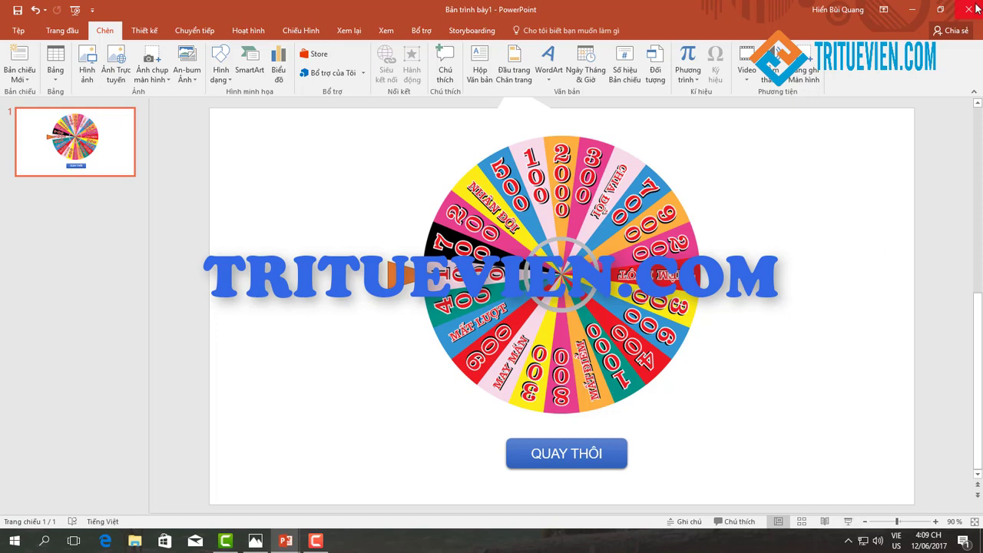
pyautogui.click(453, 297)
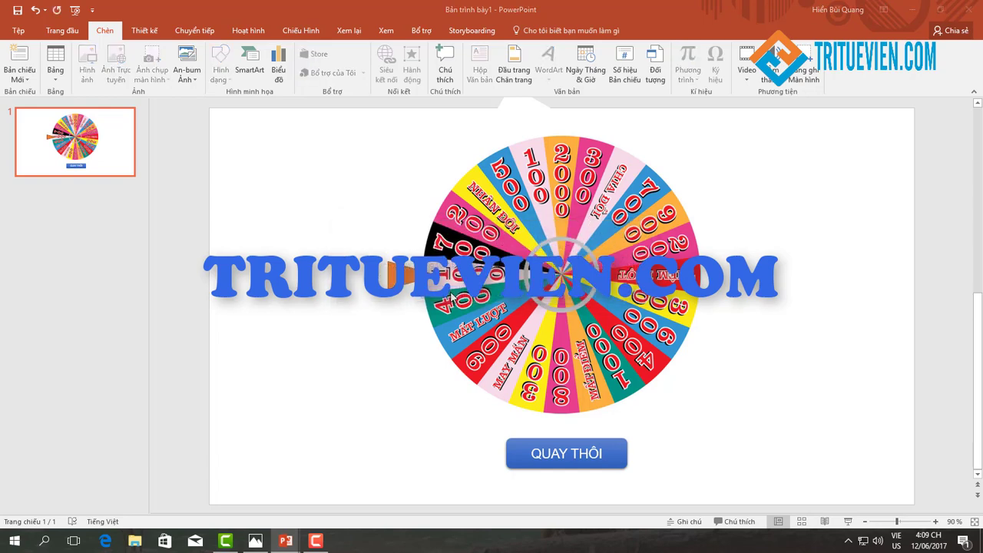
pyautogui.press('Escape')
pyautogui.click(968, 9)
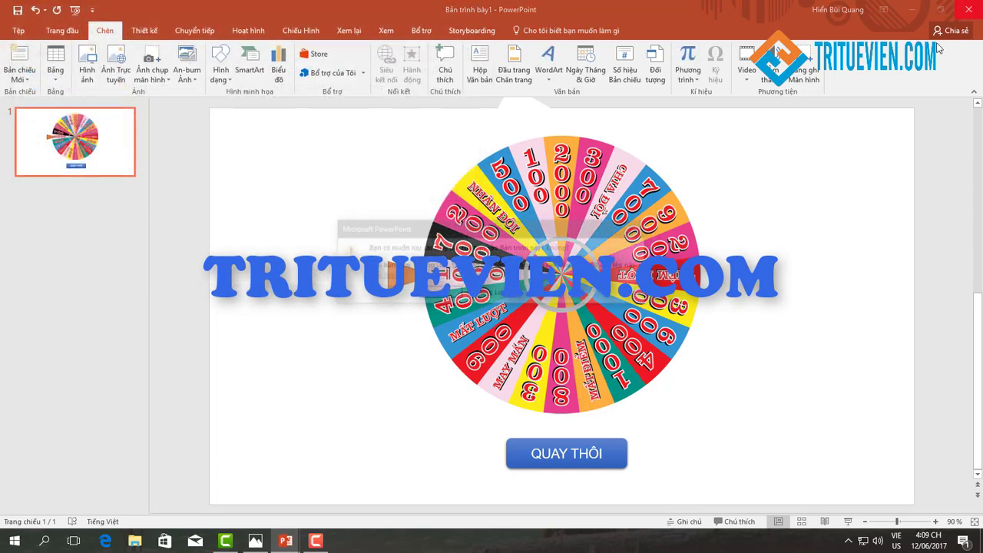
pyautogui.click(642, 230)
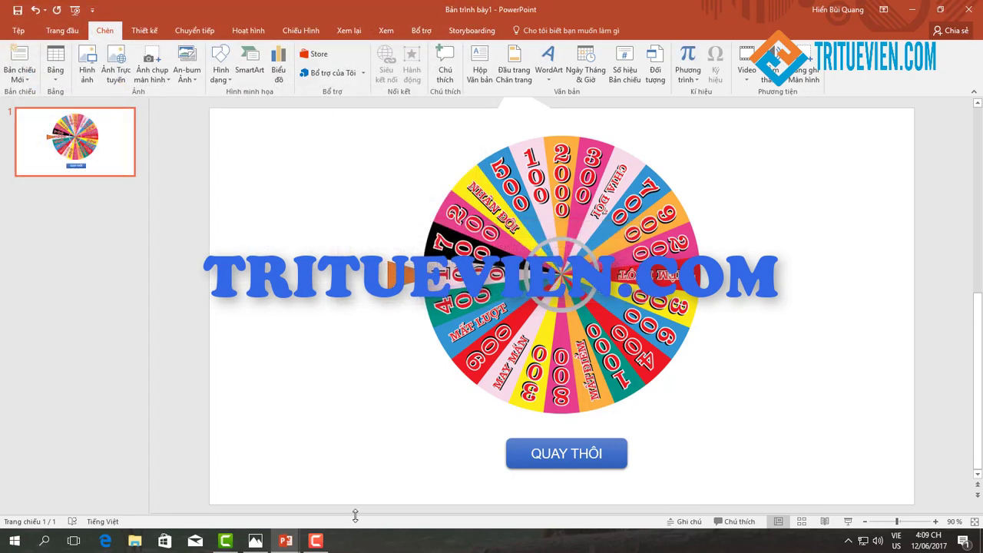